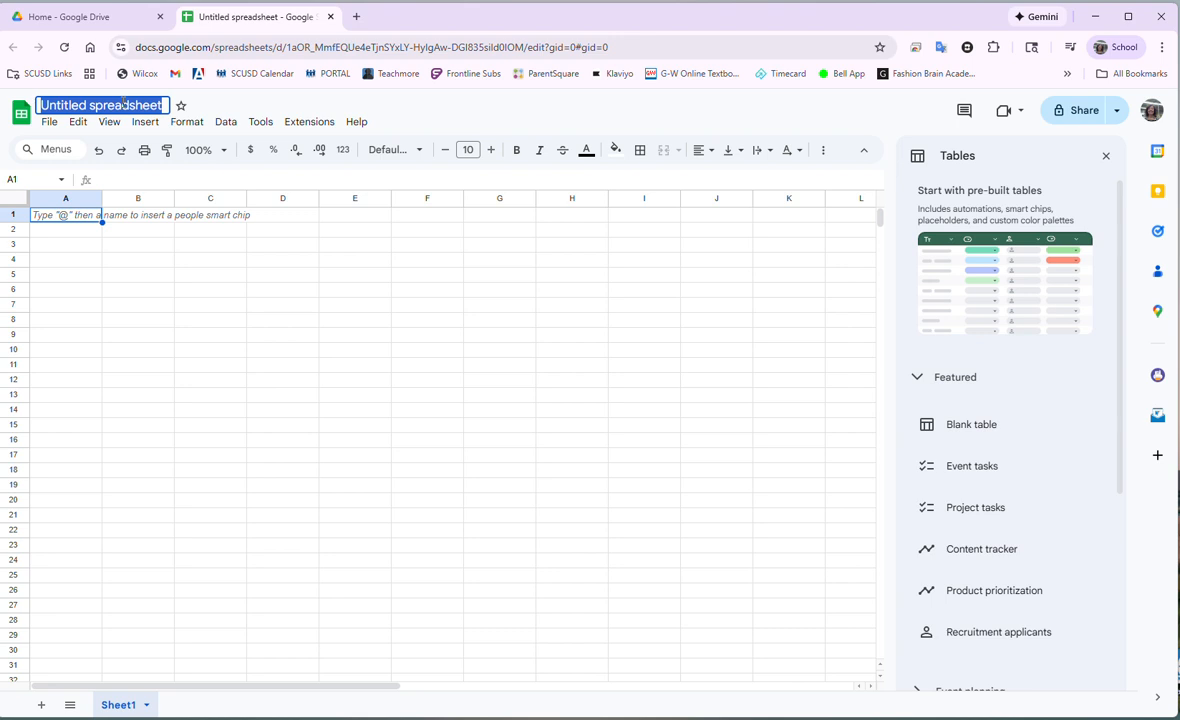
# - Rename the spreadsheet as Sleep Log Data and close the pre-built tables pane
pyautogui.write('Sheep')
pyautogui.press('BackSpace')
pyautogui.press('BackSpace')
pyautogui.press('BackSpace')
pyautogui.press('BackSpace')
pyautogui.write('lee')
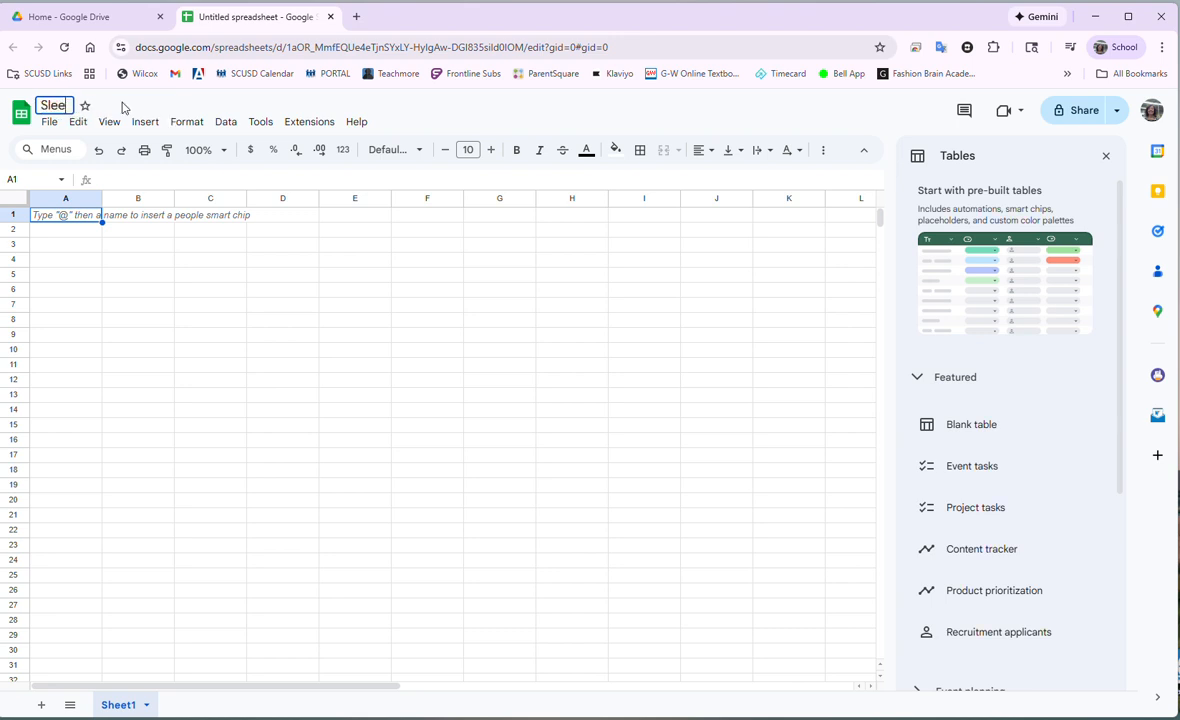
pyautogui.write('p Log Data')
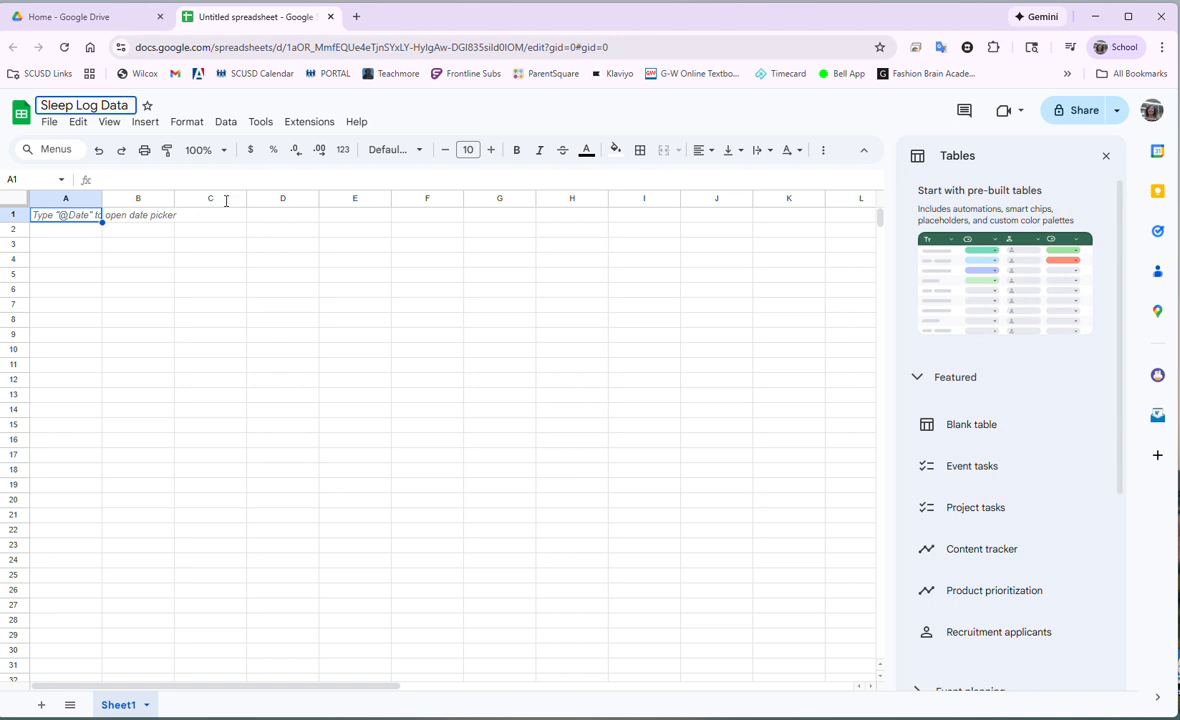
pyautogui.click(1106, 155)
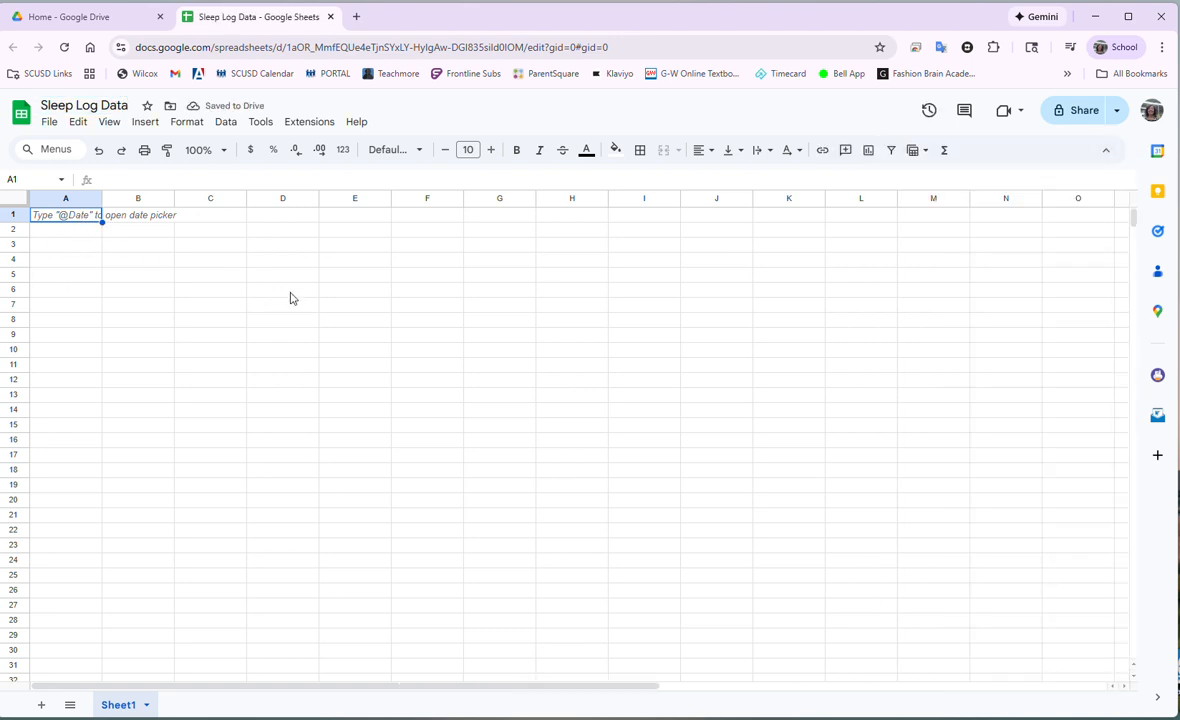
# - Enter the column headers "Days of the Week" in A1 and "Hours Slept" in B1
pyautogui.write('DAy o')
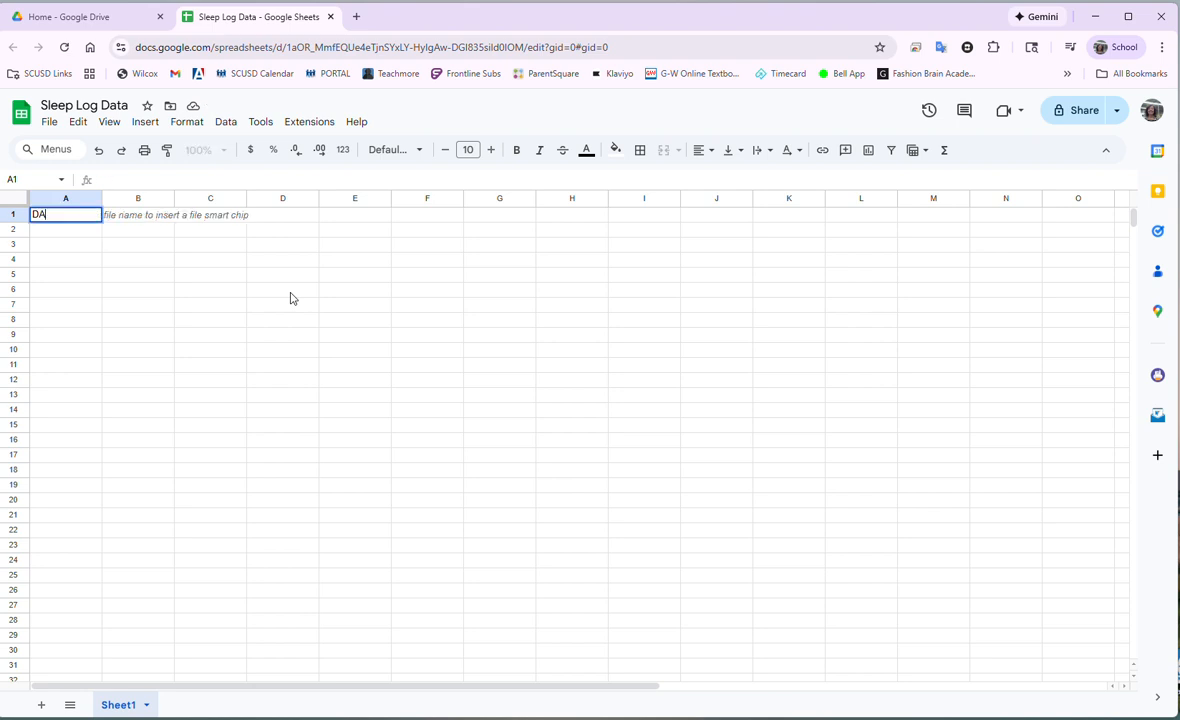
pyautogui.press('BackSpace')
pyautogui.press('BackSpace')
pyautogui.write('ays of the Week')
pyautogui.press('Tab')
pyautogui.write('H')
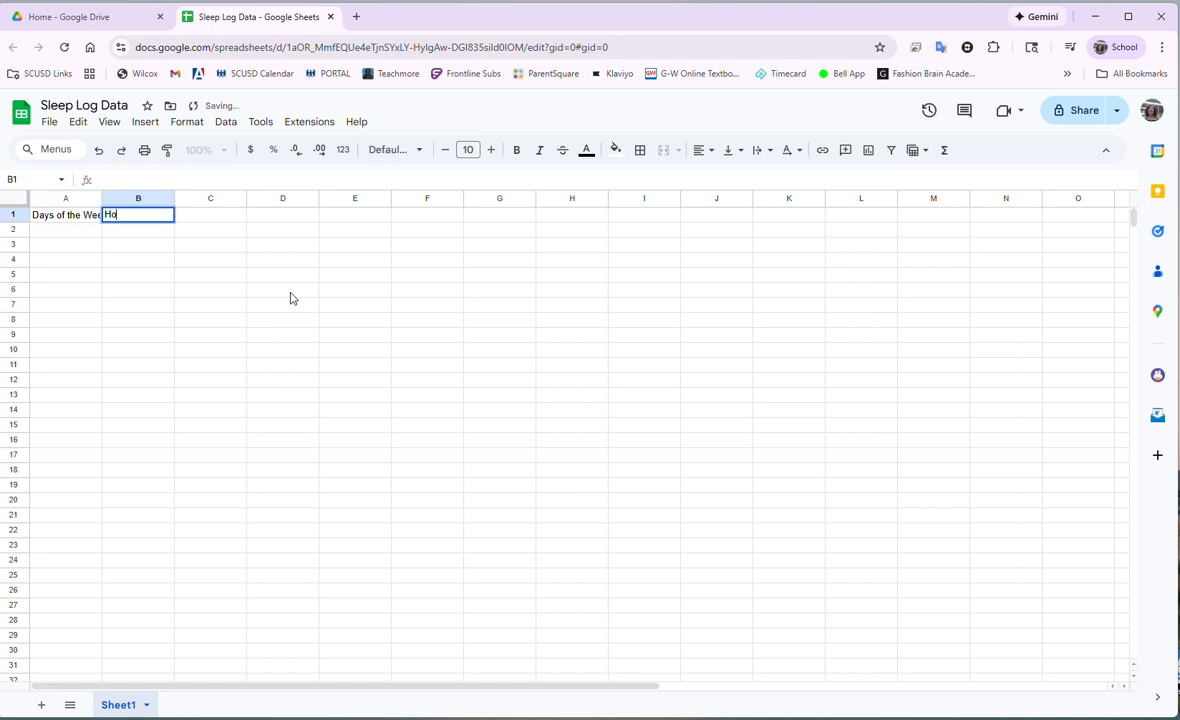
pyautogui.write('ours Slep')
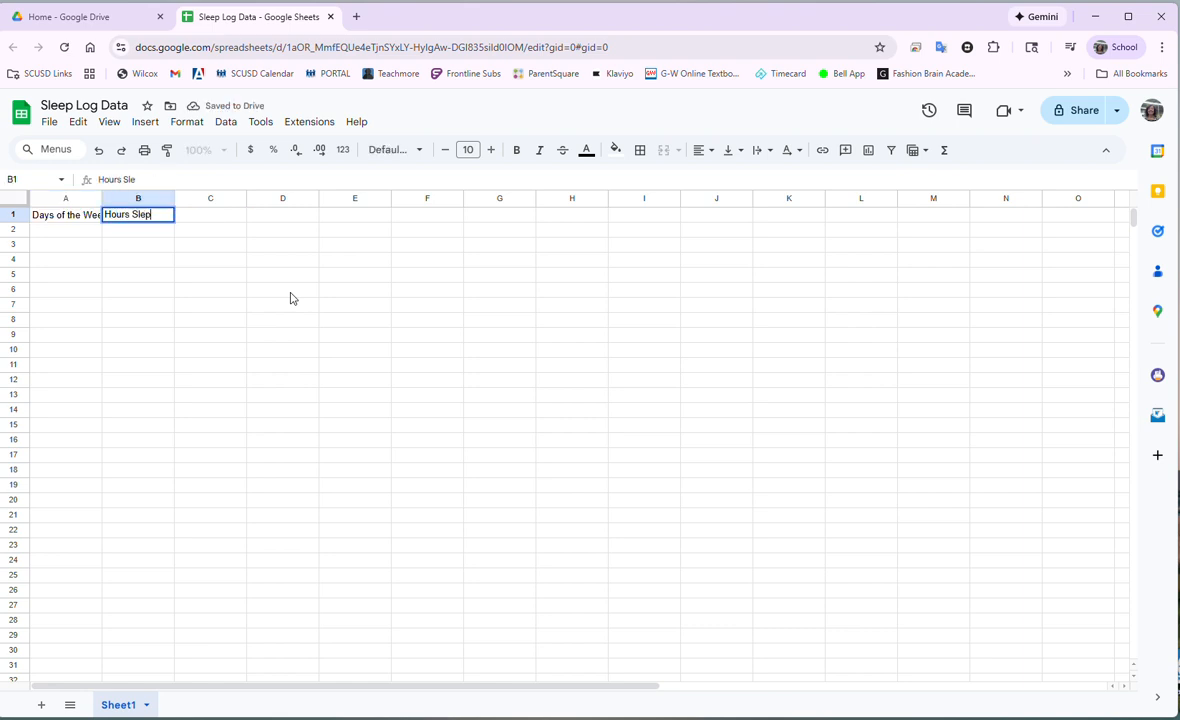
pyautogui.write('t')
pyautogui.press('Tab')
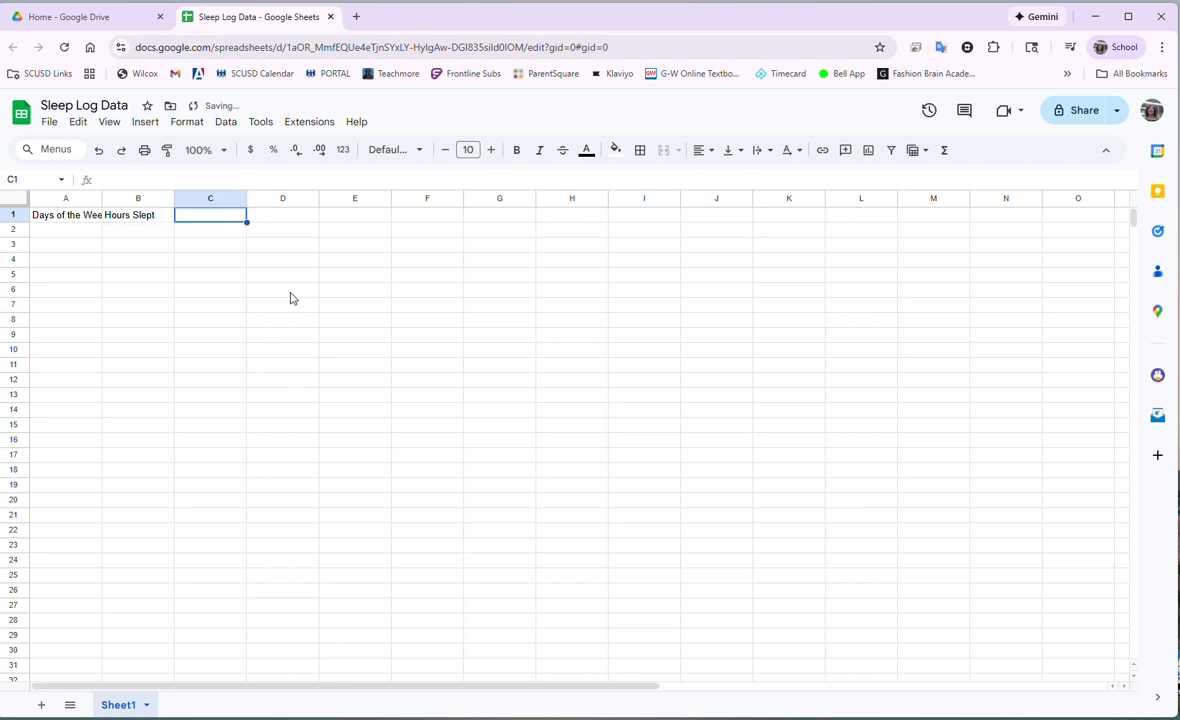
# - Add the headers "Hours Missed" in C1 and "Extra Hours" in D1, and widen column A to fit its header
pyautogui.write('Hours Miss')
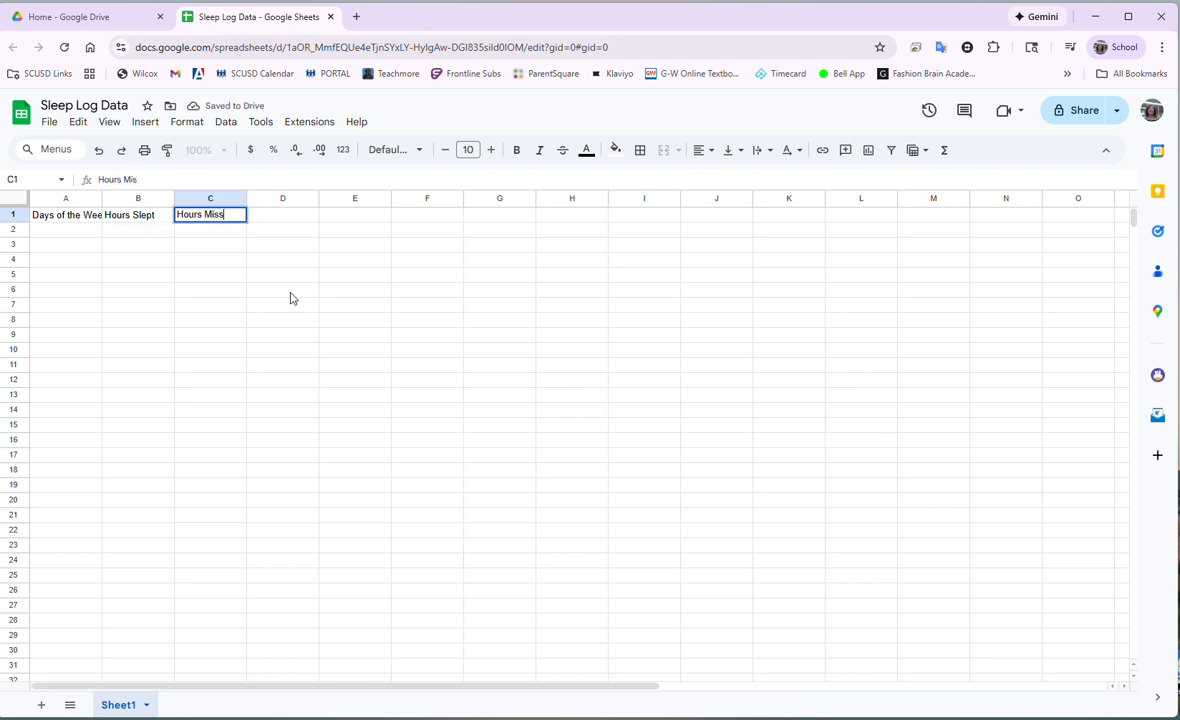
pyautogui.write('ed')
pyautogui.press('Tab')
pyautogui.write('Ex')
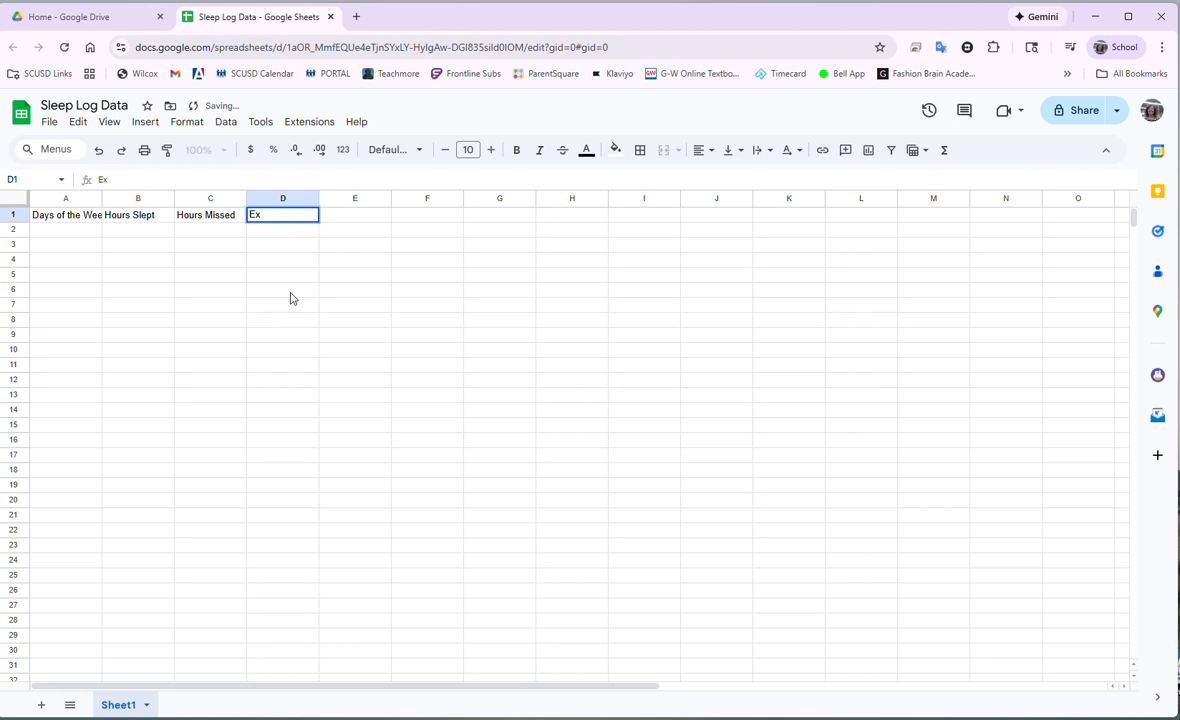
pyautogui.write('tra Hours')
pyautogui.press('Return')
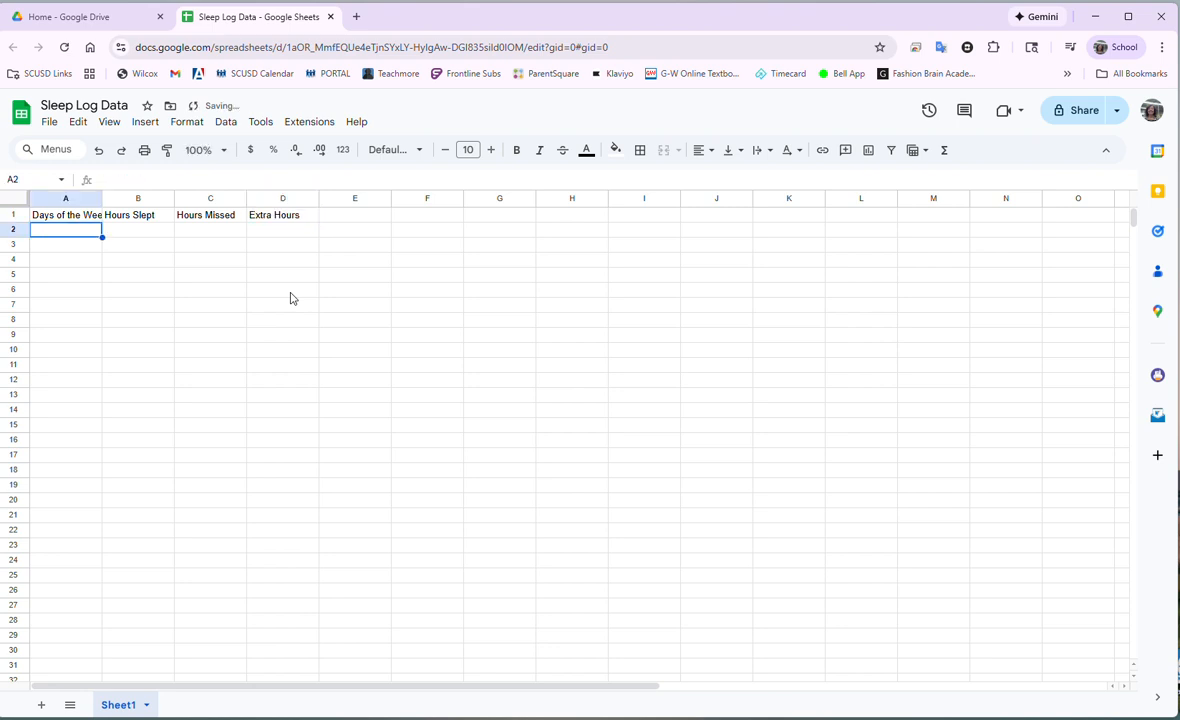
pyautogui.moveTo(102, 198); pyautogui.dragTo(194, 198)
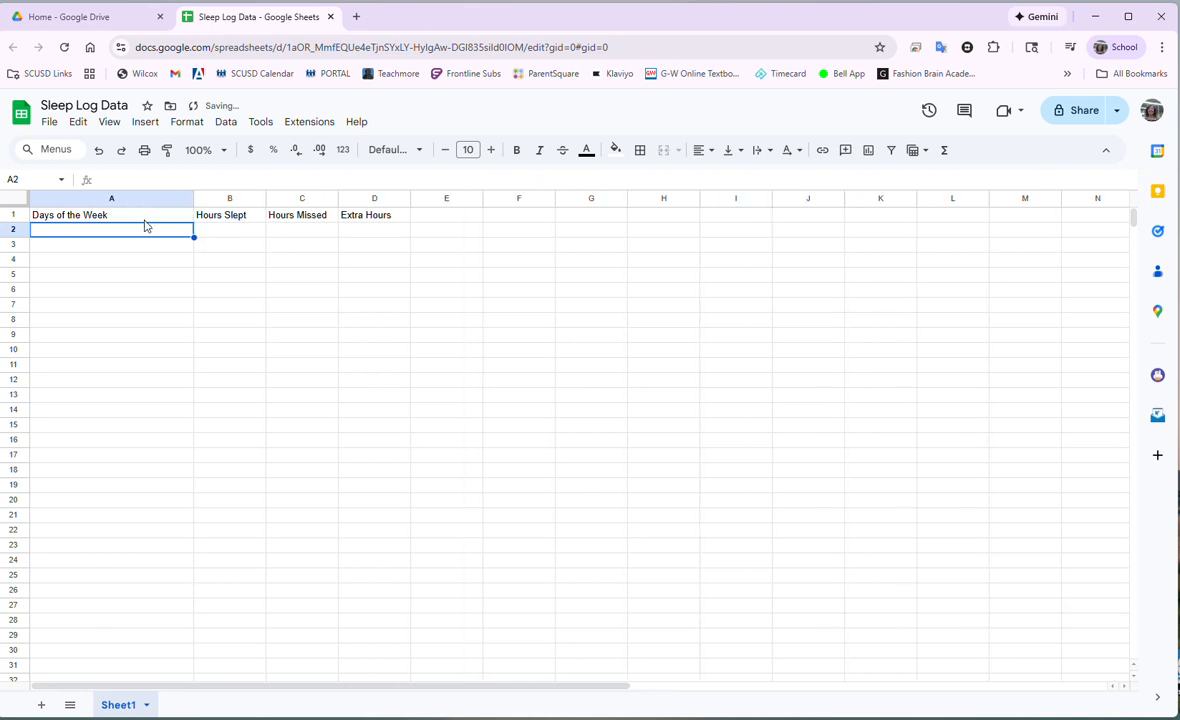
# - List the days Sunday, Monday, Tuesday and Wednesday in cells A2 to A5
pyautogui.write('Sunday')
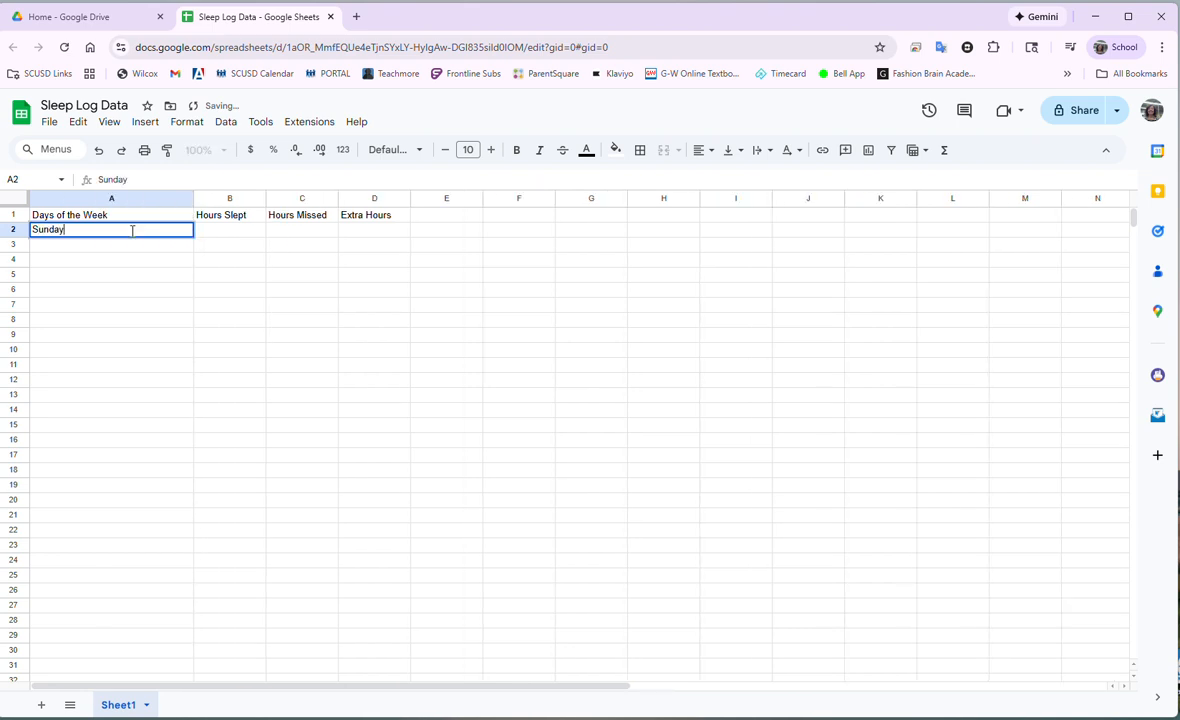
pyautogui.press('Return')
pyautogui.write('Monday')
pyautogui.press('Return')
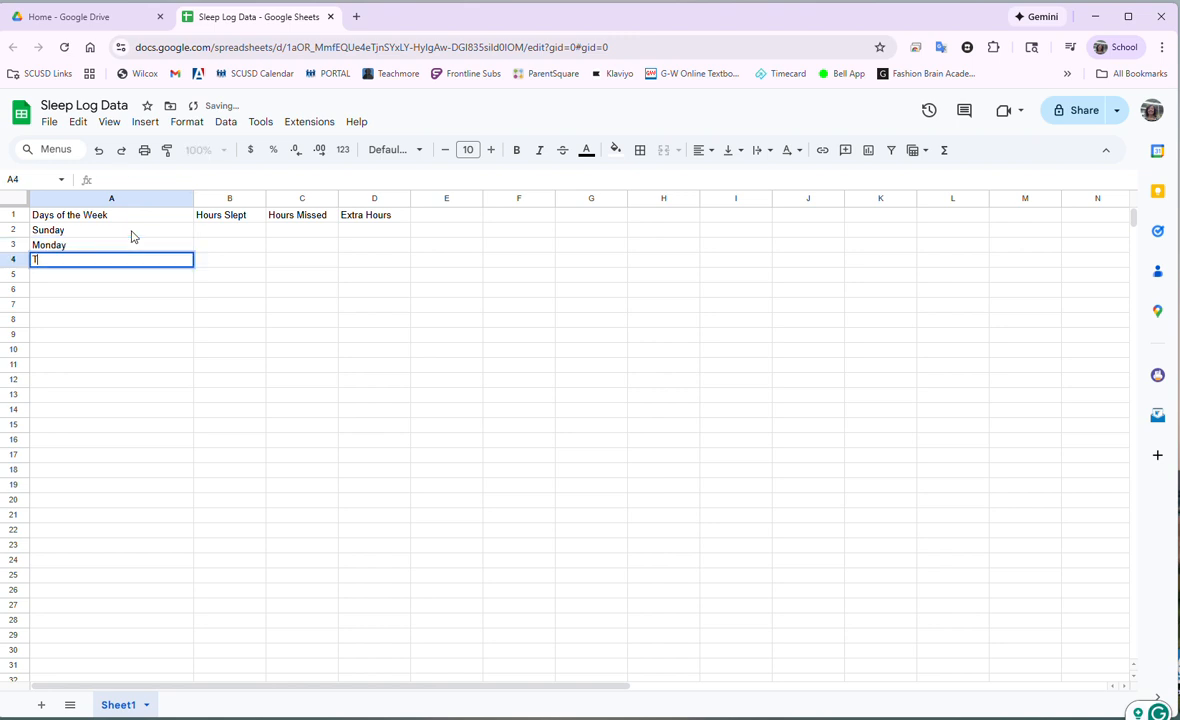
pyautogui.write('Tuesday')
pyautogui.press('Return')
pyautogui.write('Wednesday')
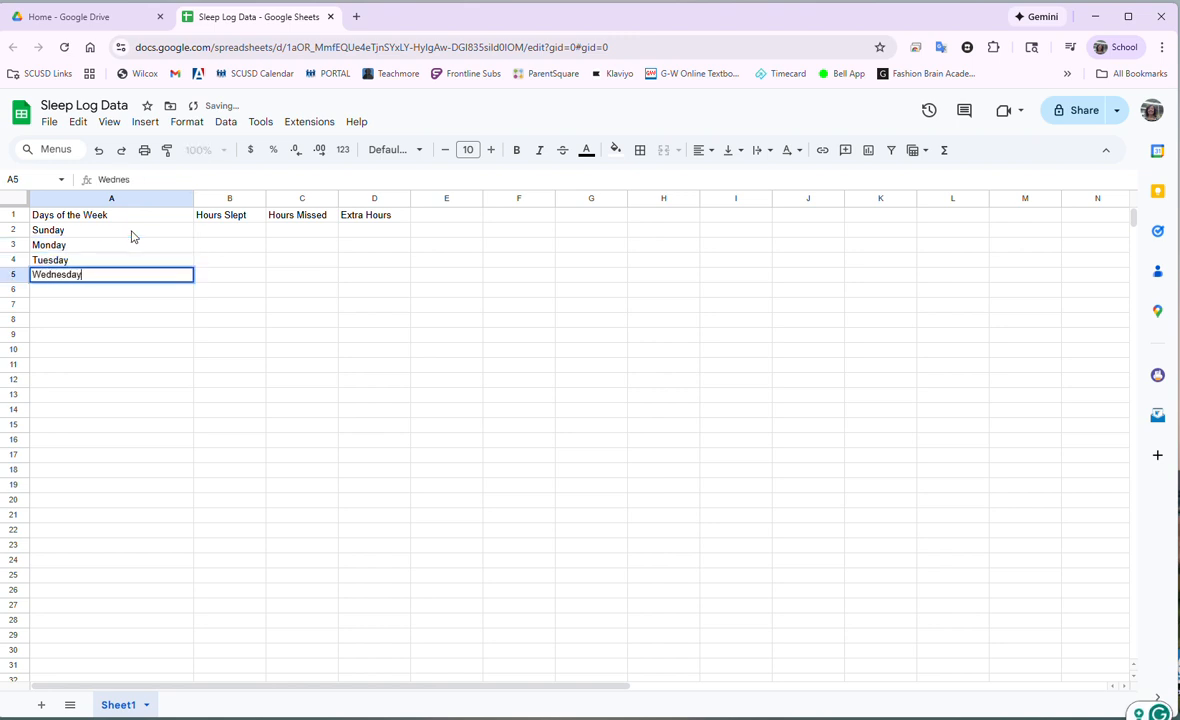
pyautogui.press('Return')
# - Continue the list of days with Thursday in A6 and Friday in A7
pyautogui.write('Thursdaa')
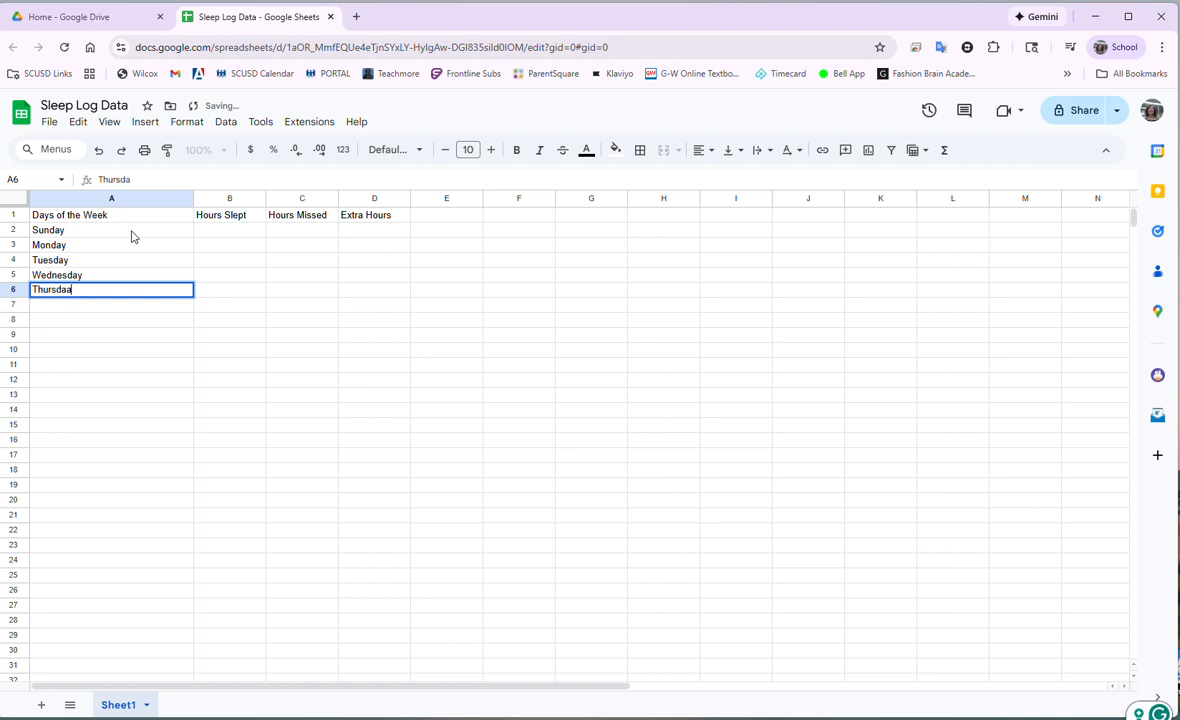
pyautogui.press('BackSpace')
pyautogui.write('y')
pyautogui.press('Return')
pyautogui.write('Fil')
pyautogui.press('BackSpace')
pyautogui.press('BackSpace')
pyautogui.write('riday')
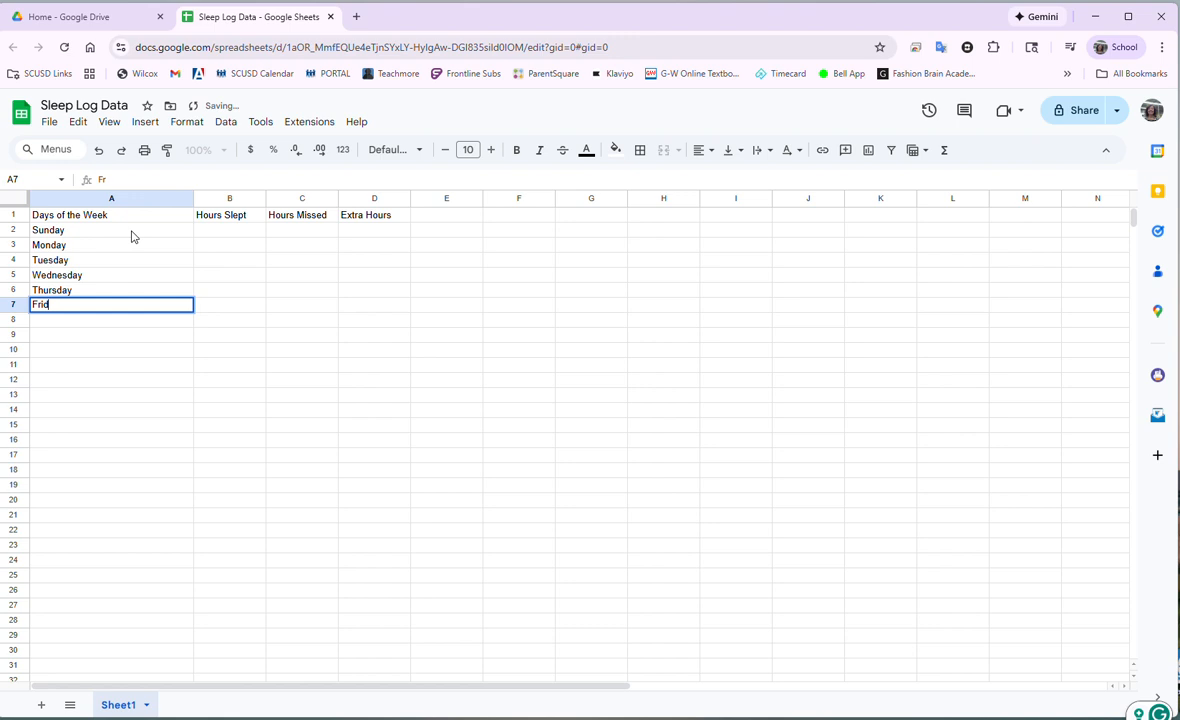
pyautogui.press('Return')
# - Complete the day list with Saturday in A8 and narrow column A closer to its text
pyautogui.write('Stur')
pyautogui.press('BackSpace')
pyautogui.press('BackSpace')
pyautogui.press('BackSpace')
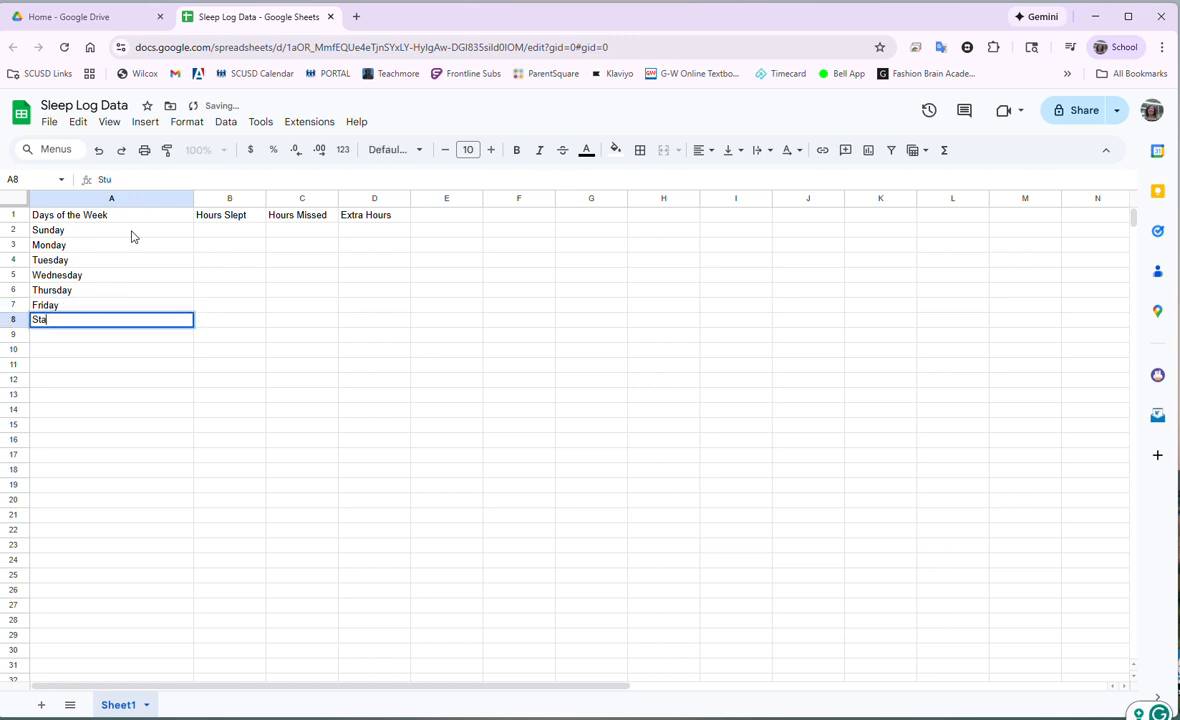
pyautogui.write('aturd')
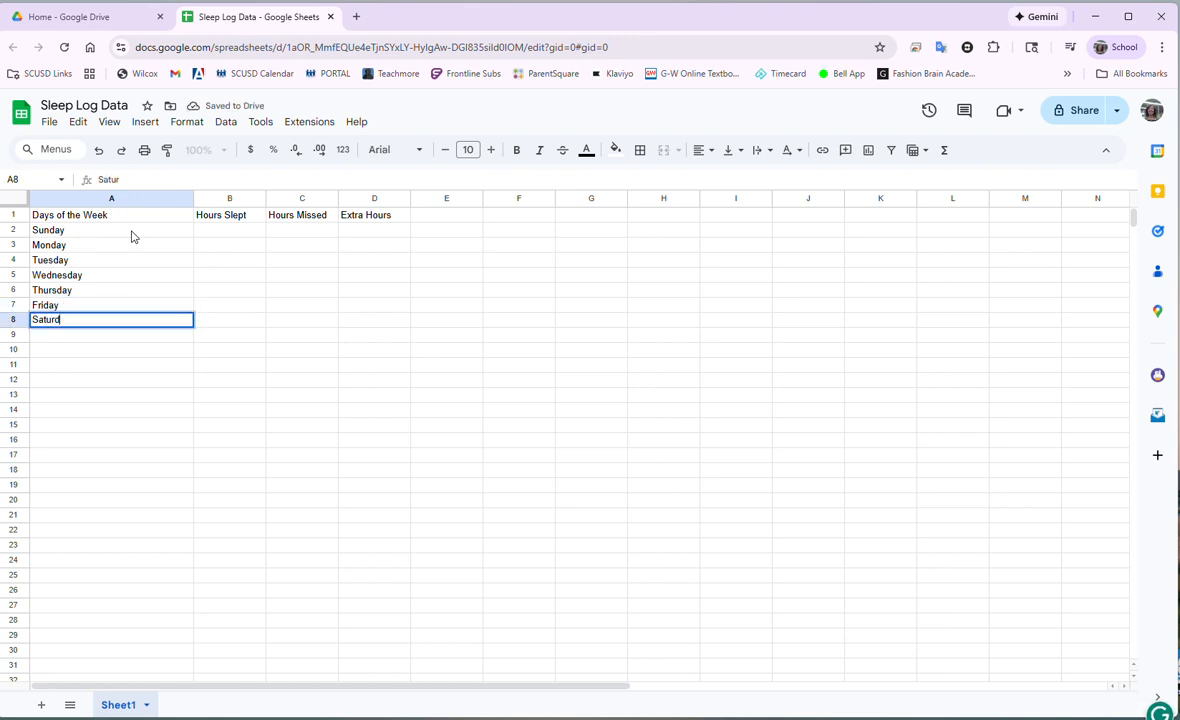
pyautogui.write('ay')
pyautogui.press('Return')
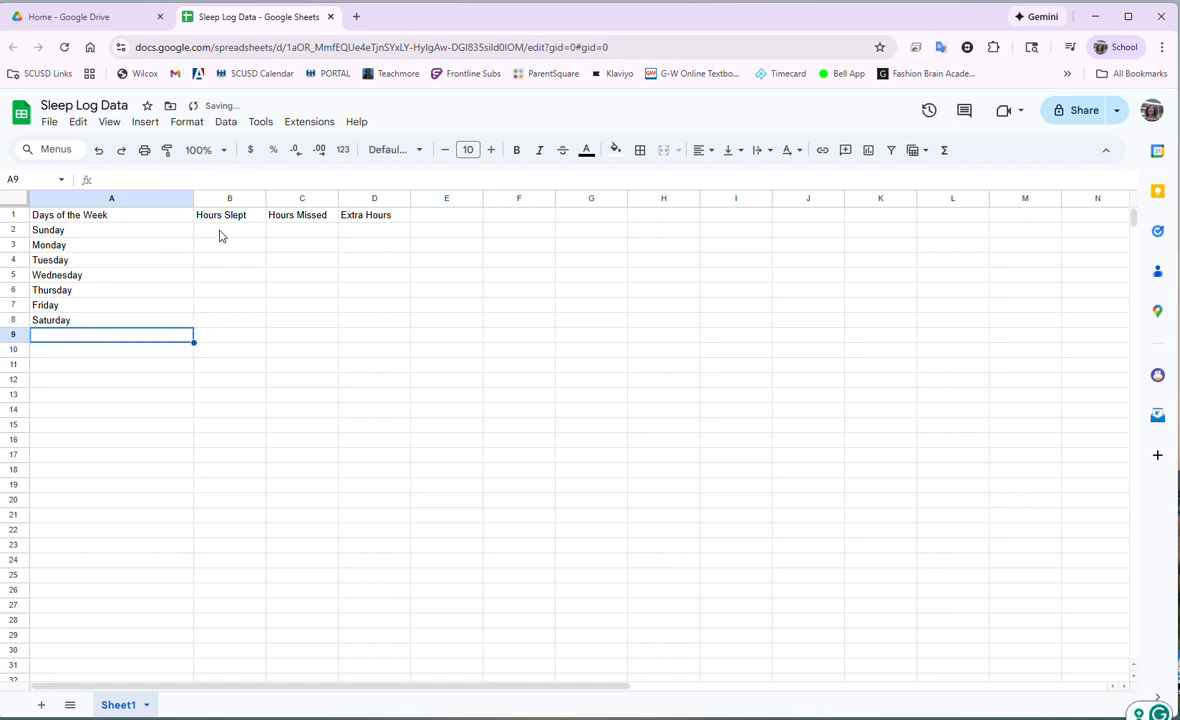
pyautogui.moveTo(194, 198); pyautogui.dragTo(147, 198)
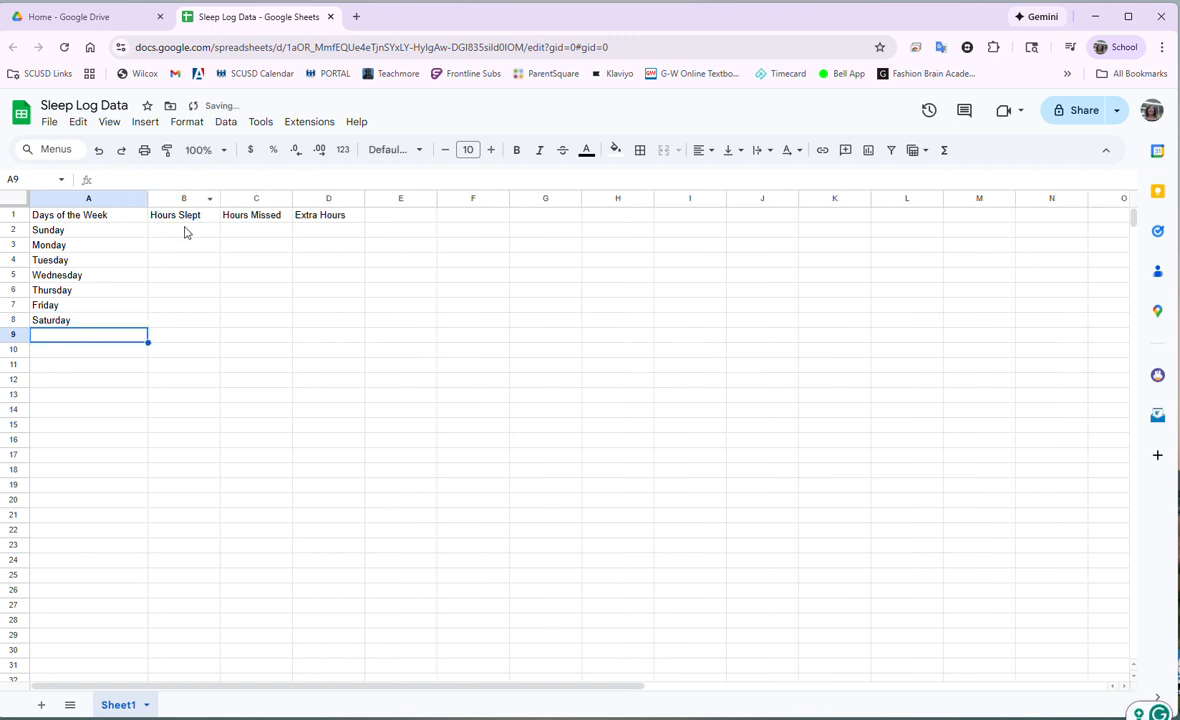
# - Enter the hours slept for Sunday to Wednesday in B2:B5 as 9, 8.25, 7.5 and 8
pyautogui.click(190, 234)
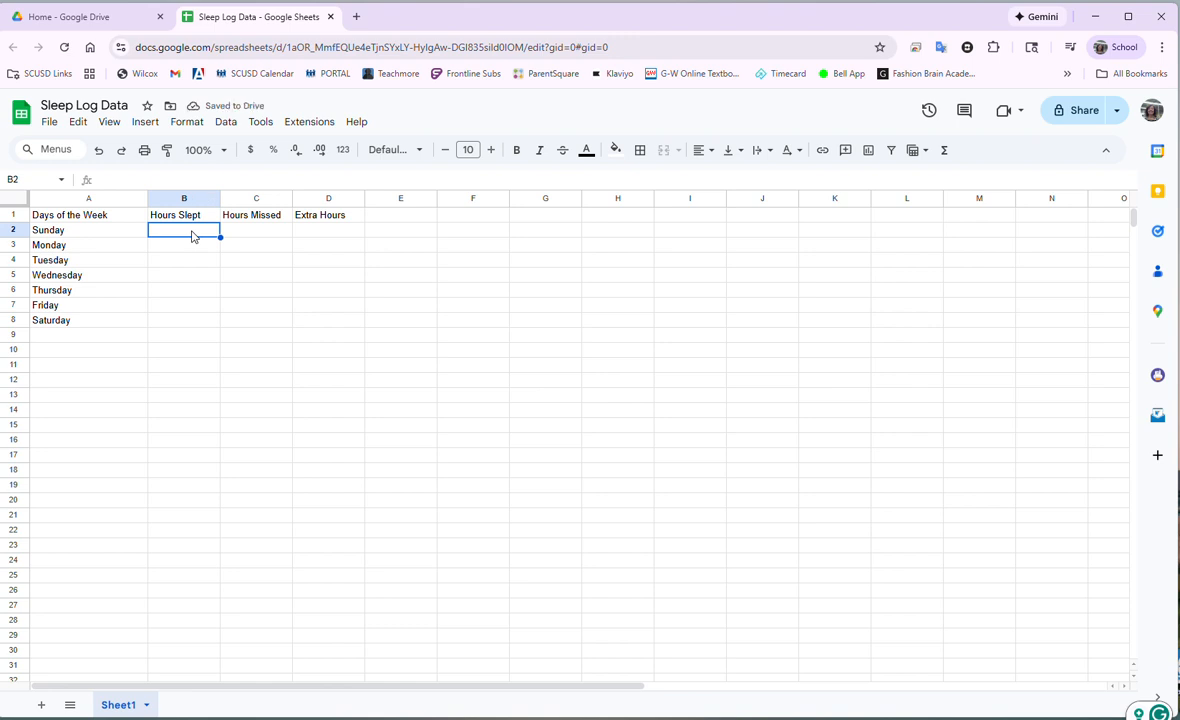
pyautogui.write('9')
pyautogui.press('Return')
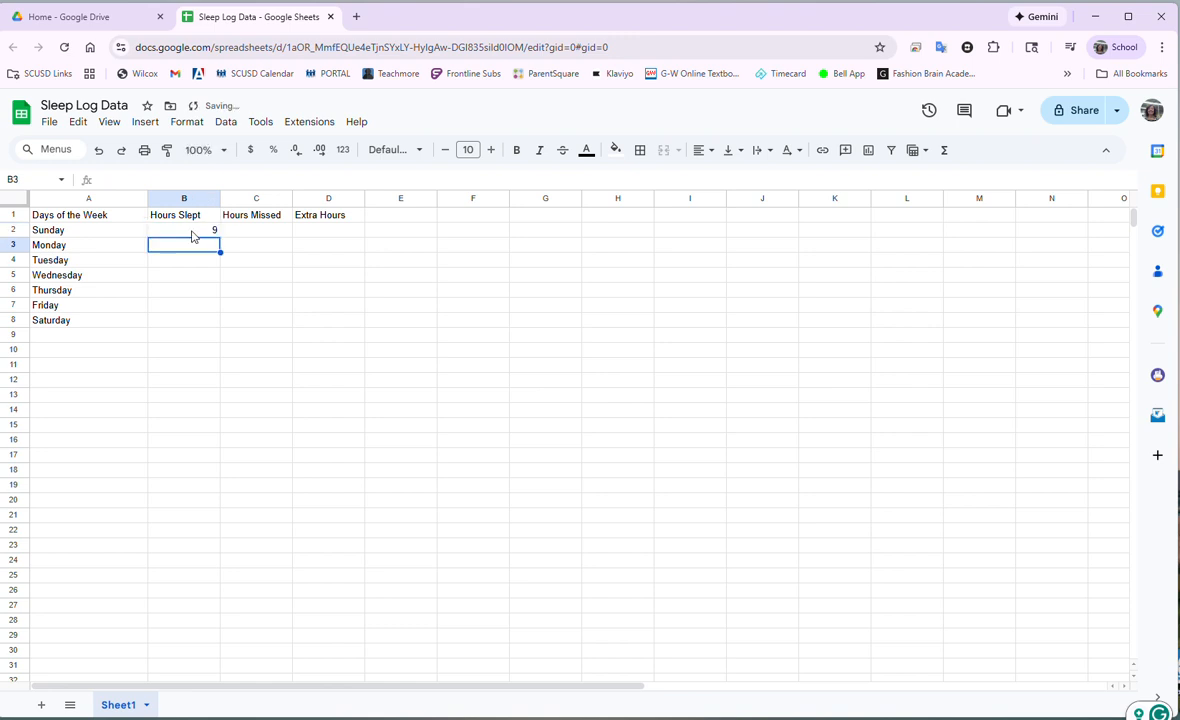
pyautogui.write('8.25')
pyautogui.press('Return')
pyautogui.write('7')
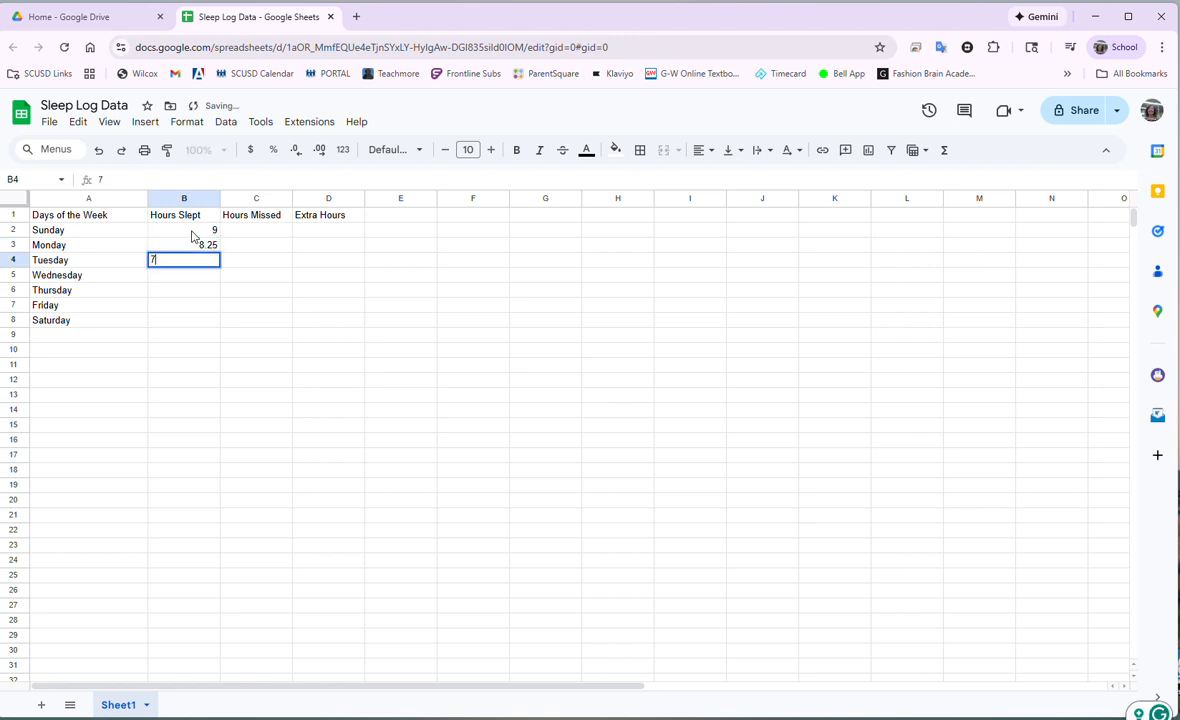
pyautogui.write('.5')
pyautogui.press('Return')
pyautogui.write('8')
pyautogui.press('Return')
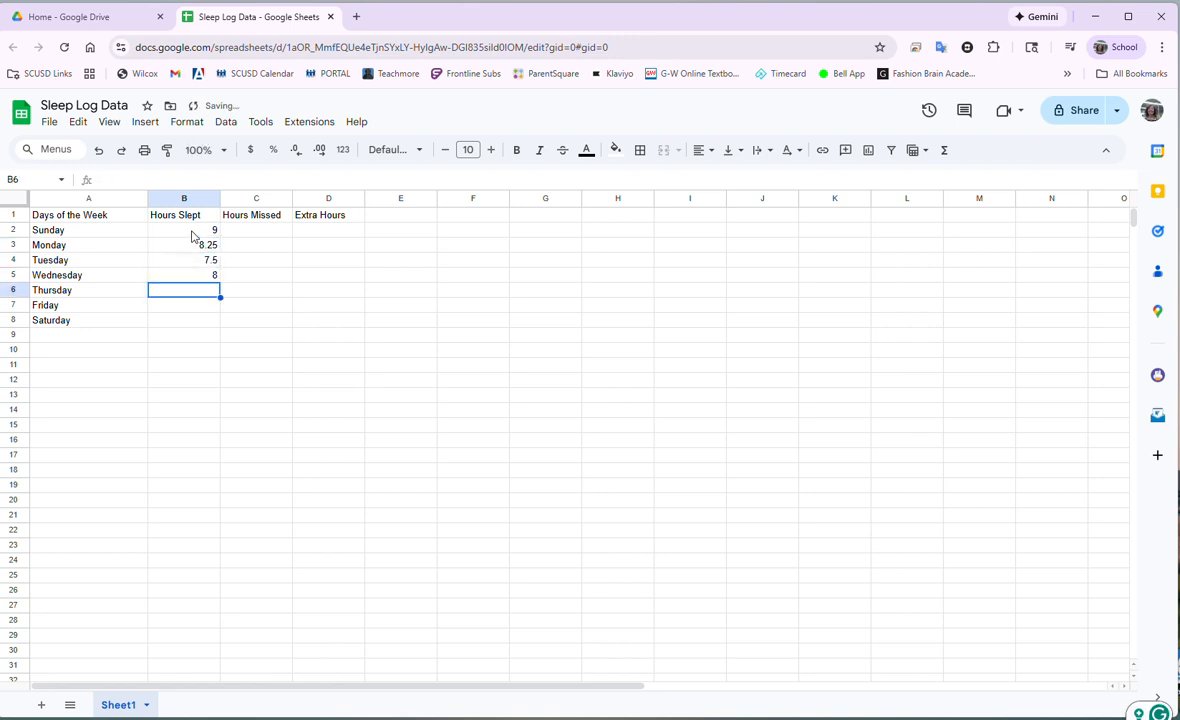
# - Enter the hours slept for Thursday to Saturday in B6:B8 as 8, 7.6 and 9.6
pyautogui.write('8')
pyautogui.press('Return')
pyautogui.write('7.6')
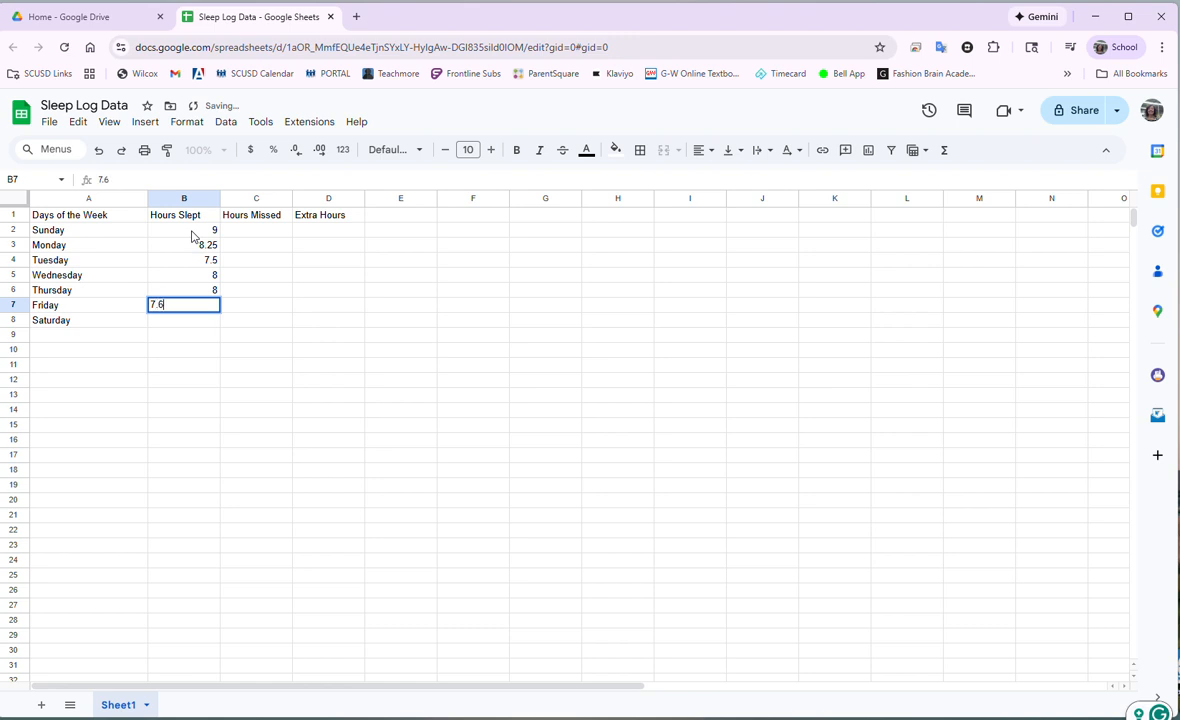
pyautogui.press('Return')
pyautogui.write('9.6')
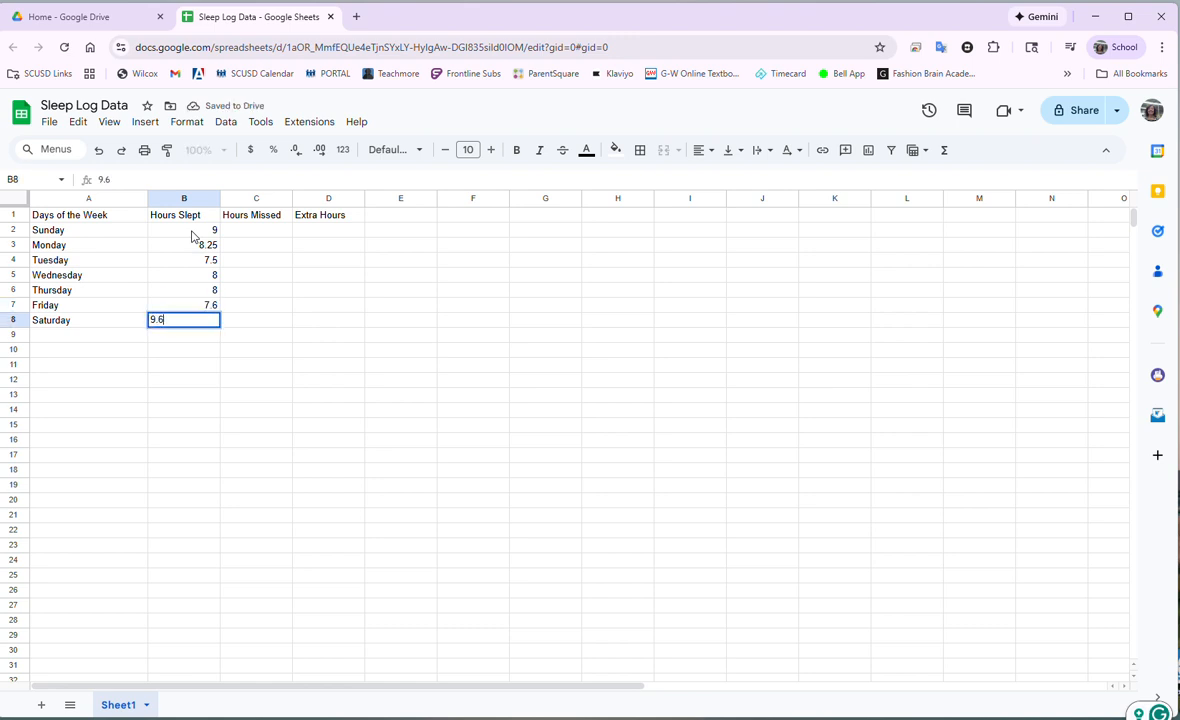
pyautogui.press('Return')
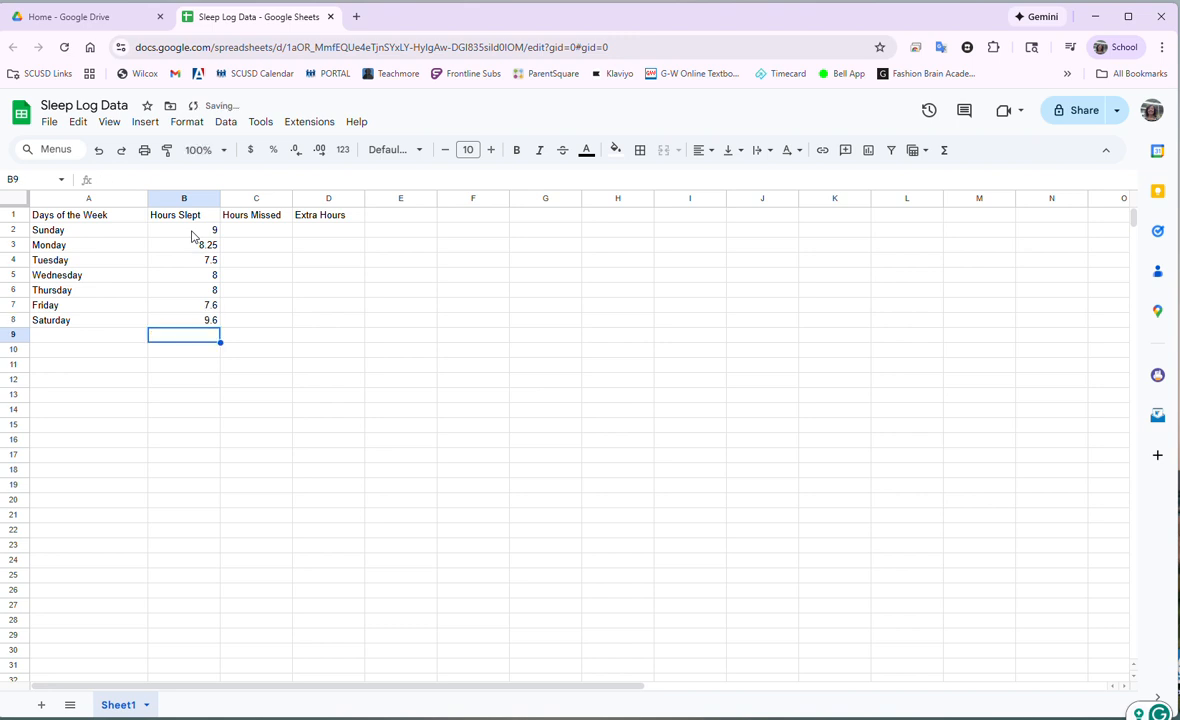
# - Calculate Sunday's missed hours in C2 with =9.25-b2 and accept the suggested autofill for C3:C8
pyautogui.press('Up')
pyautogui.press('Up')
pyautogui.press('Up')
pyautogui.press('Up')
pyautogui.press('Up')
pyautogui.press('Up')
pyautogui.press('Up')
pyautogui.press('Right')
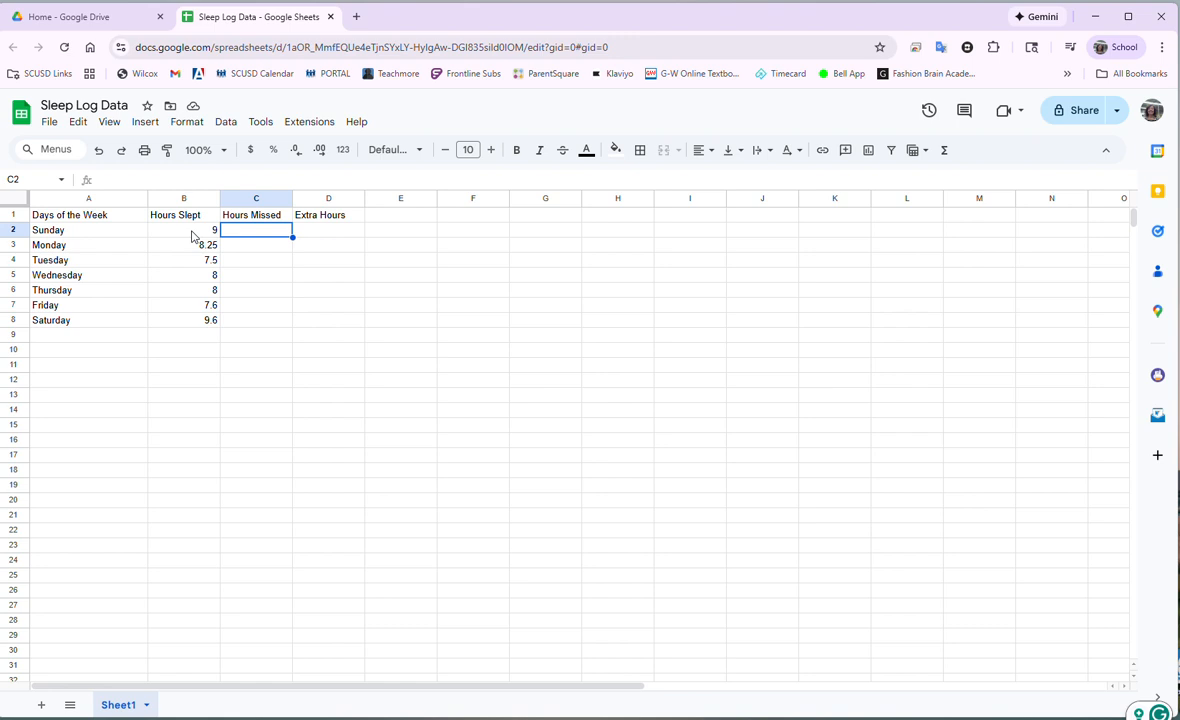
pyautogui.write('=')
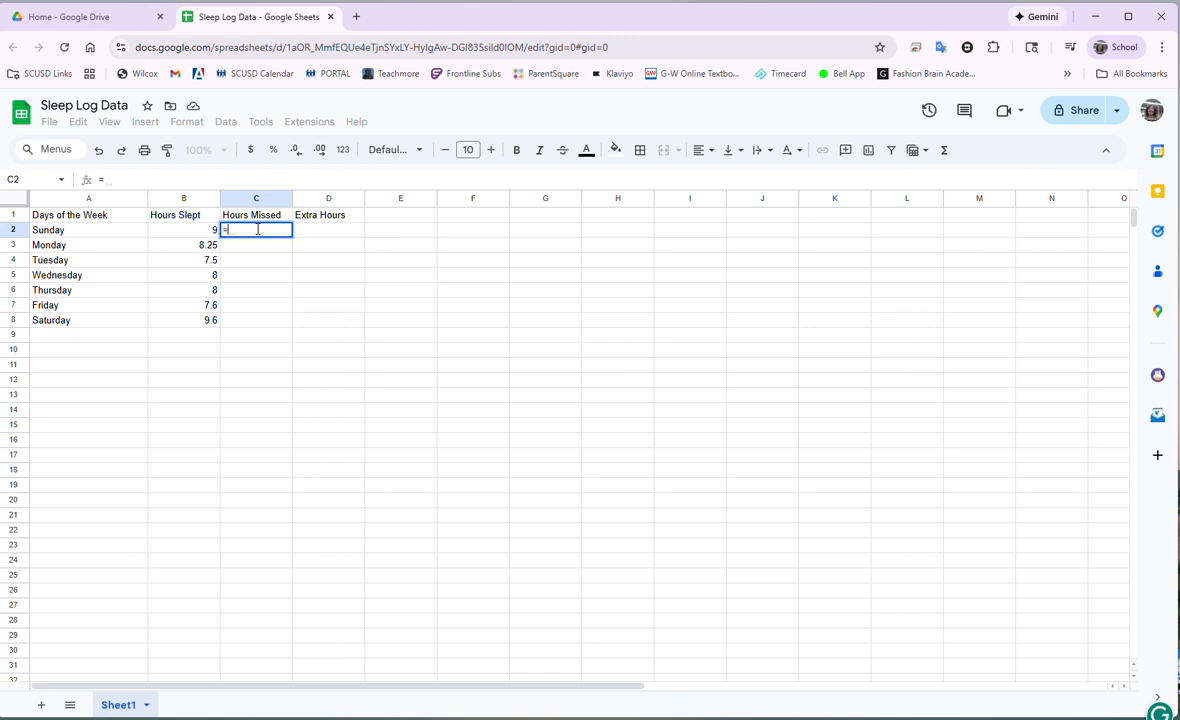
pyautogui.write('9.25')
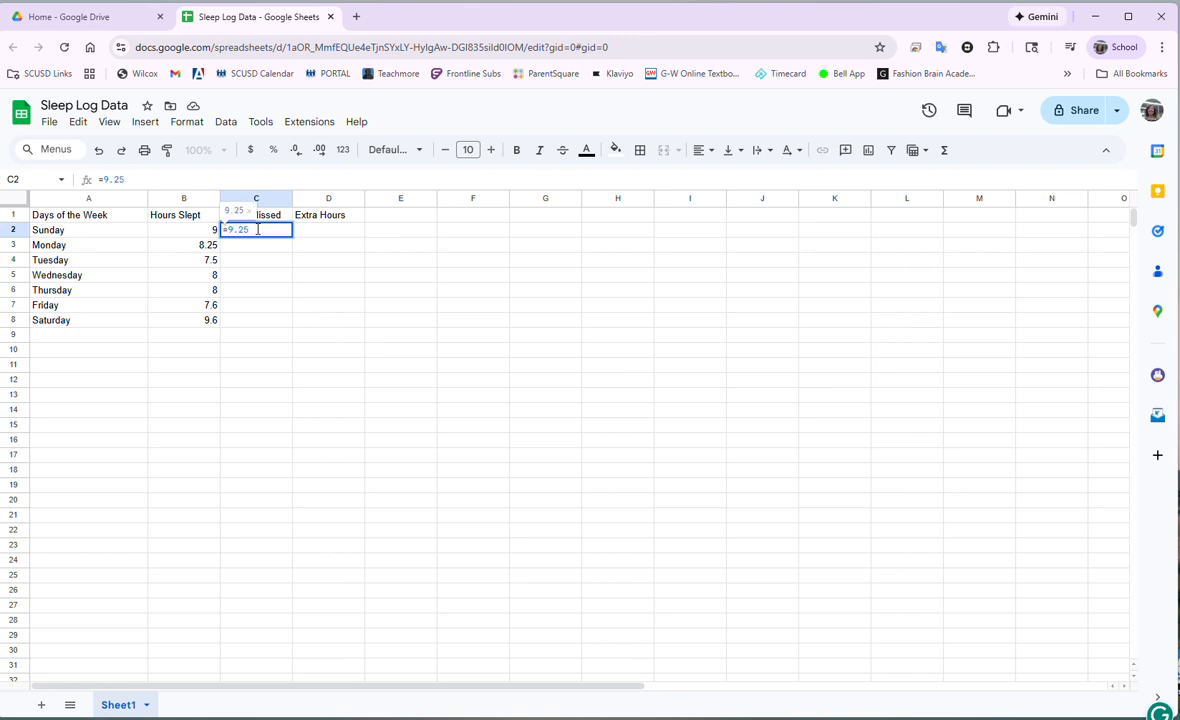
pyautogui.write('-')
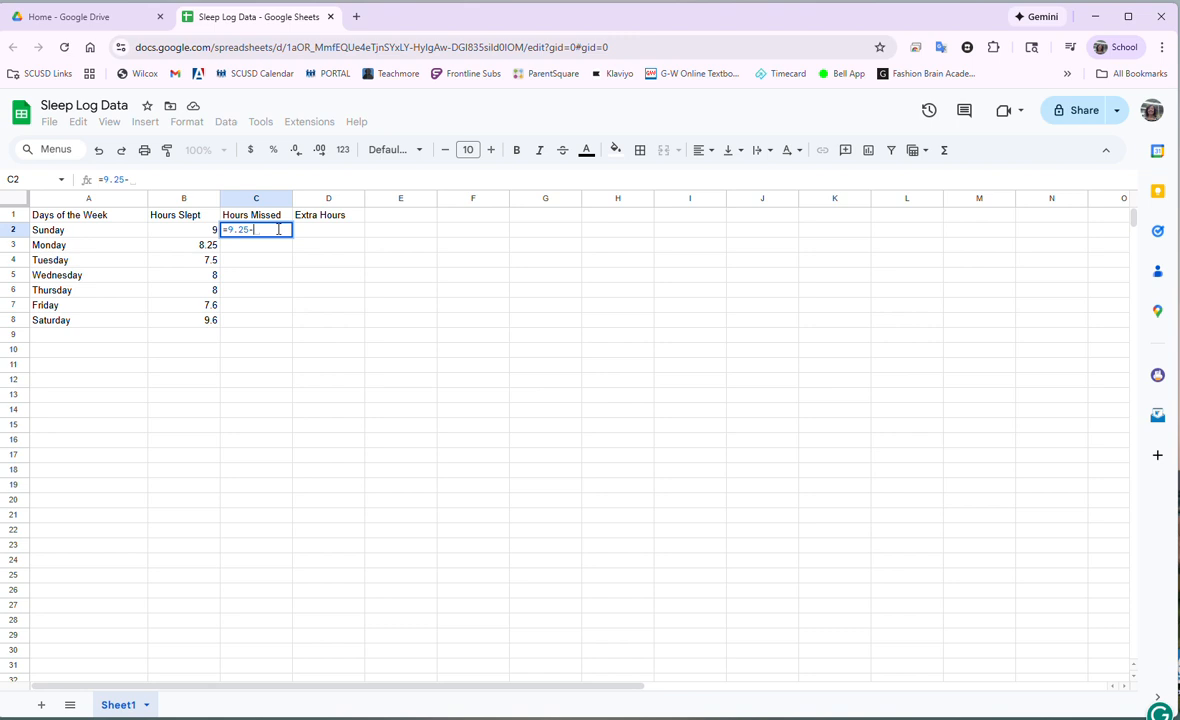
pyautogui.write('b2')
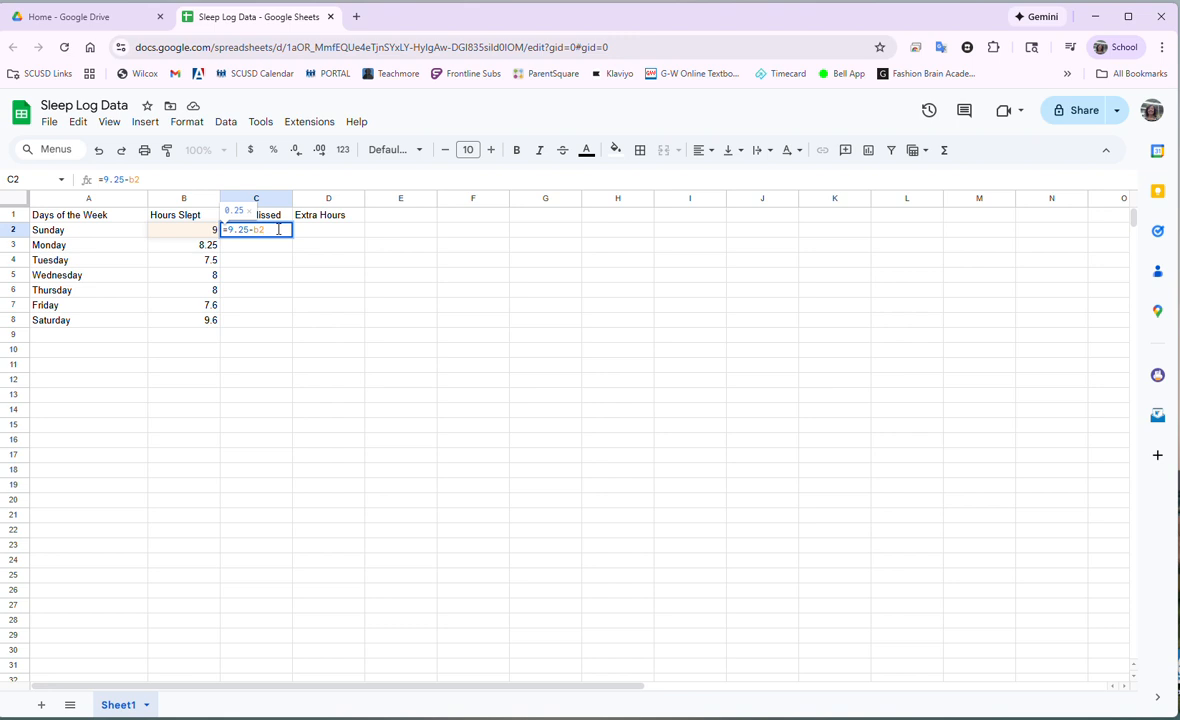
pyautogui.press('Return')
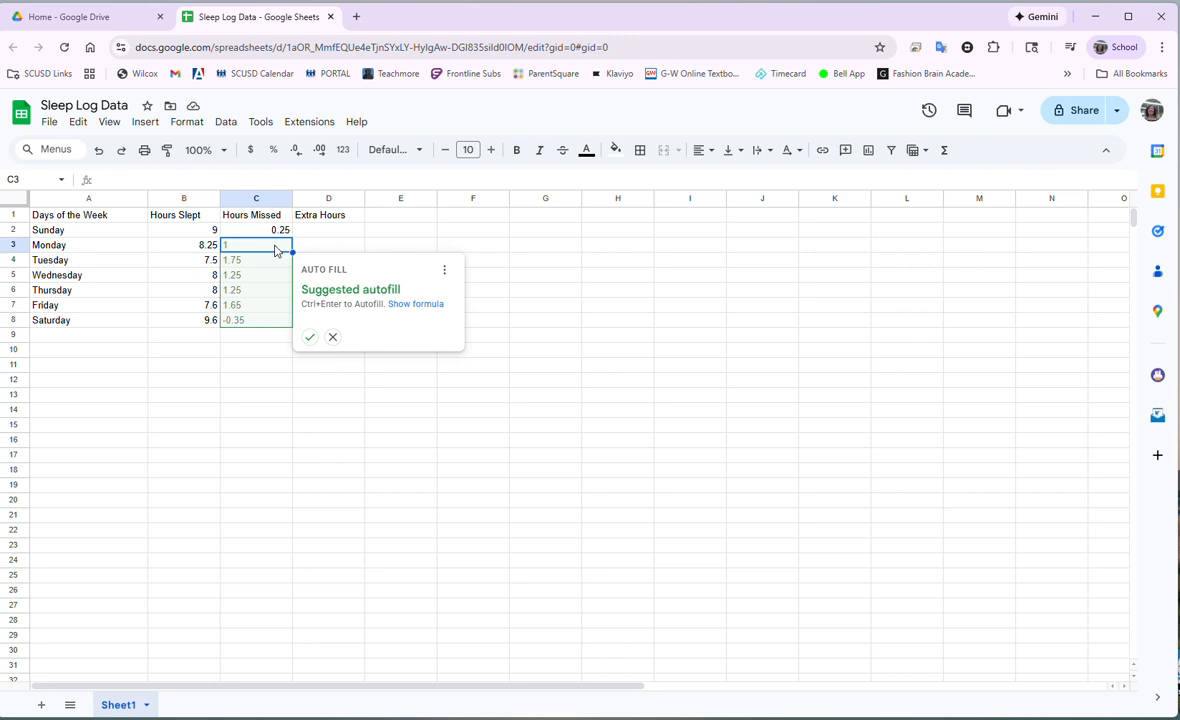
pyautogui.click(311, 340)
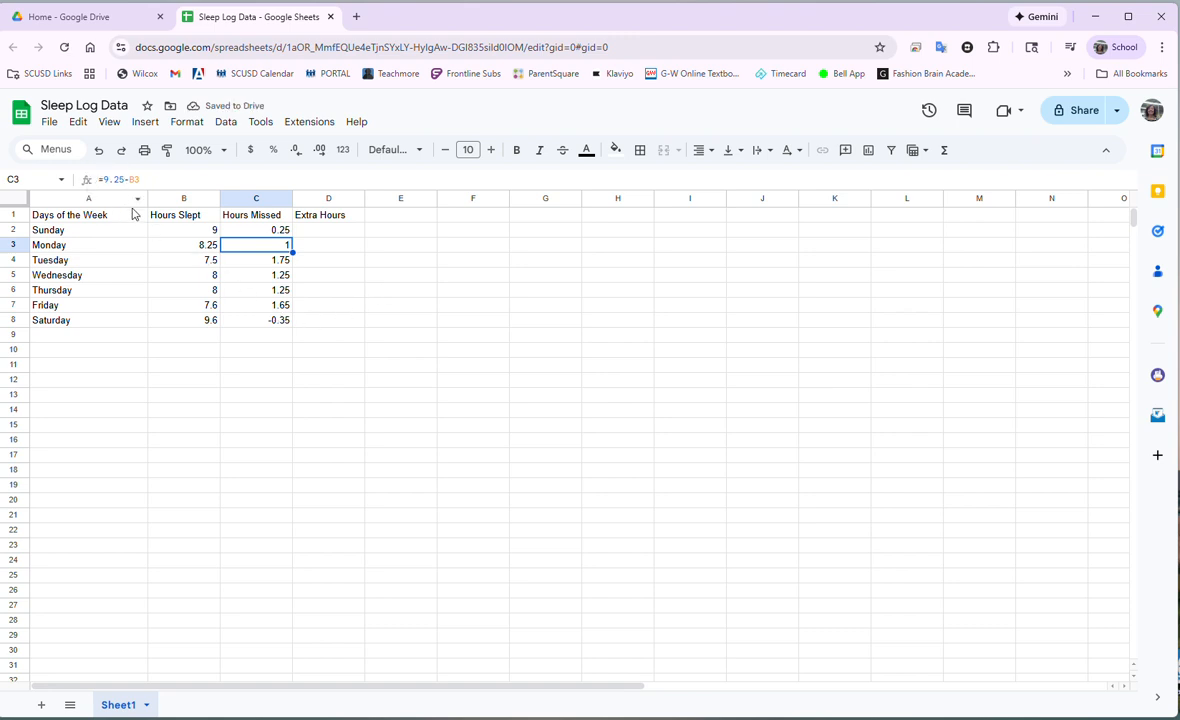
pyautogui.click(201, 248)
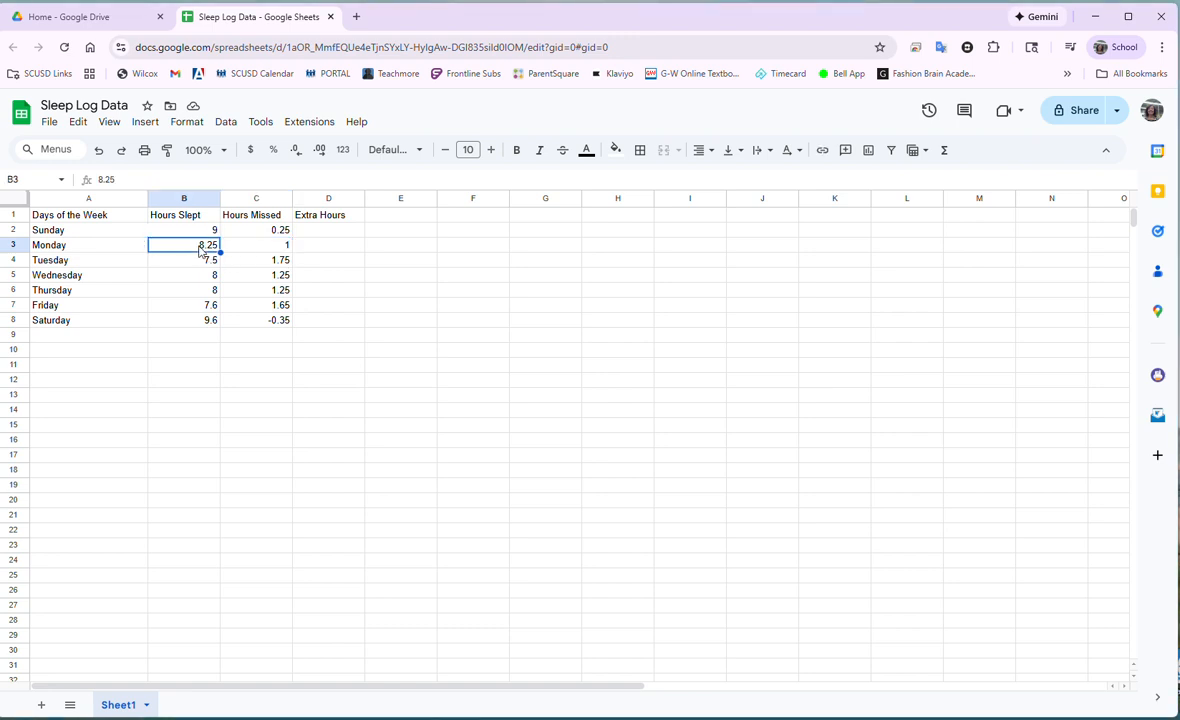
# - Set Monday's hours slept in B3 to 7.75 and check the missed-hours formula in C3
pyautogui.write('7.75')
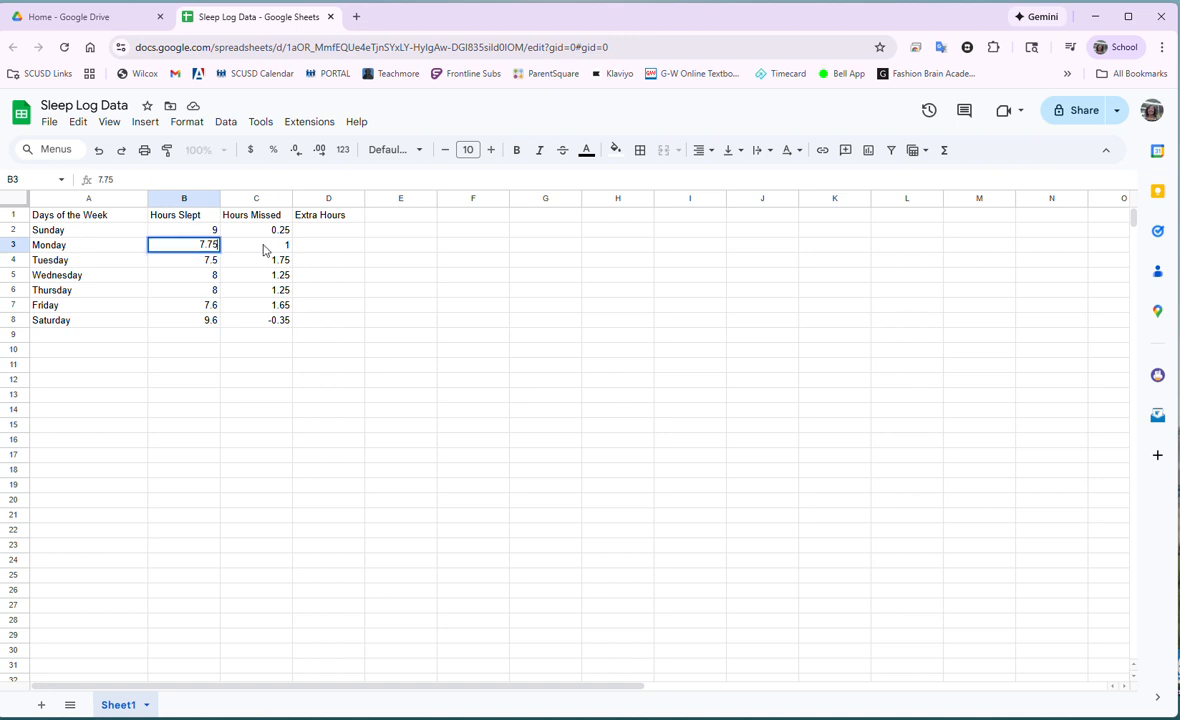
pyautogui.press('Return')
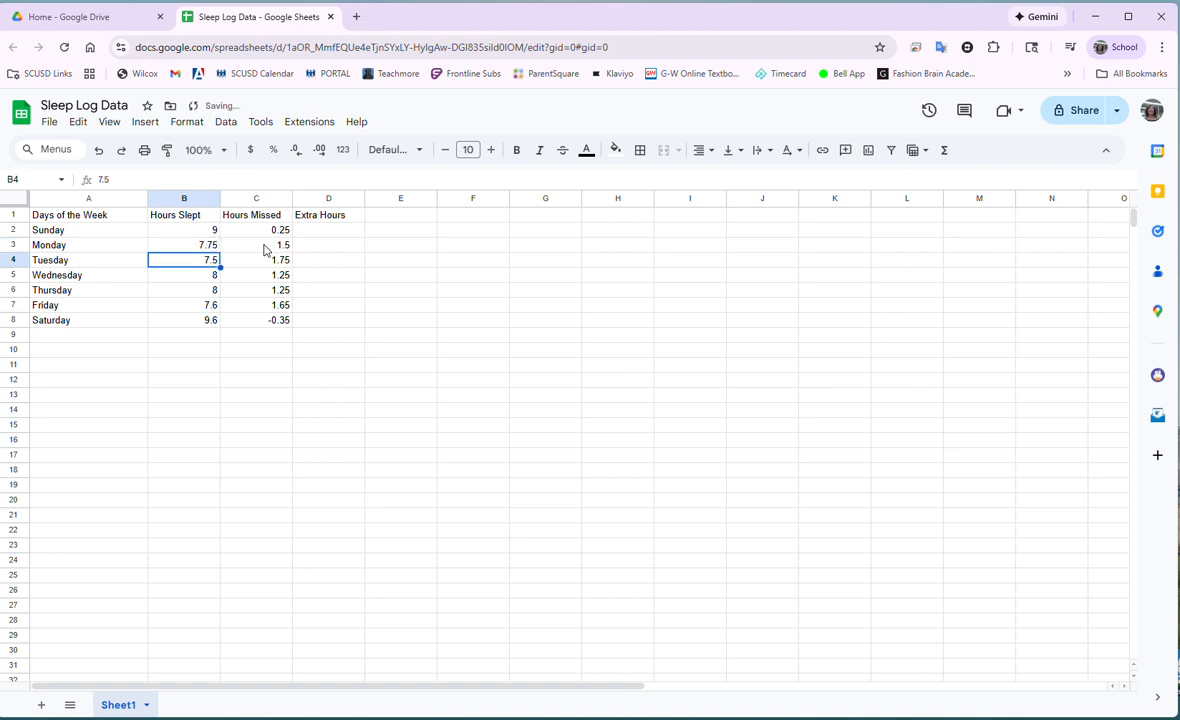
pyautogui.click(272, 249)
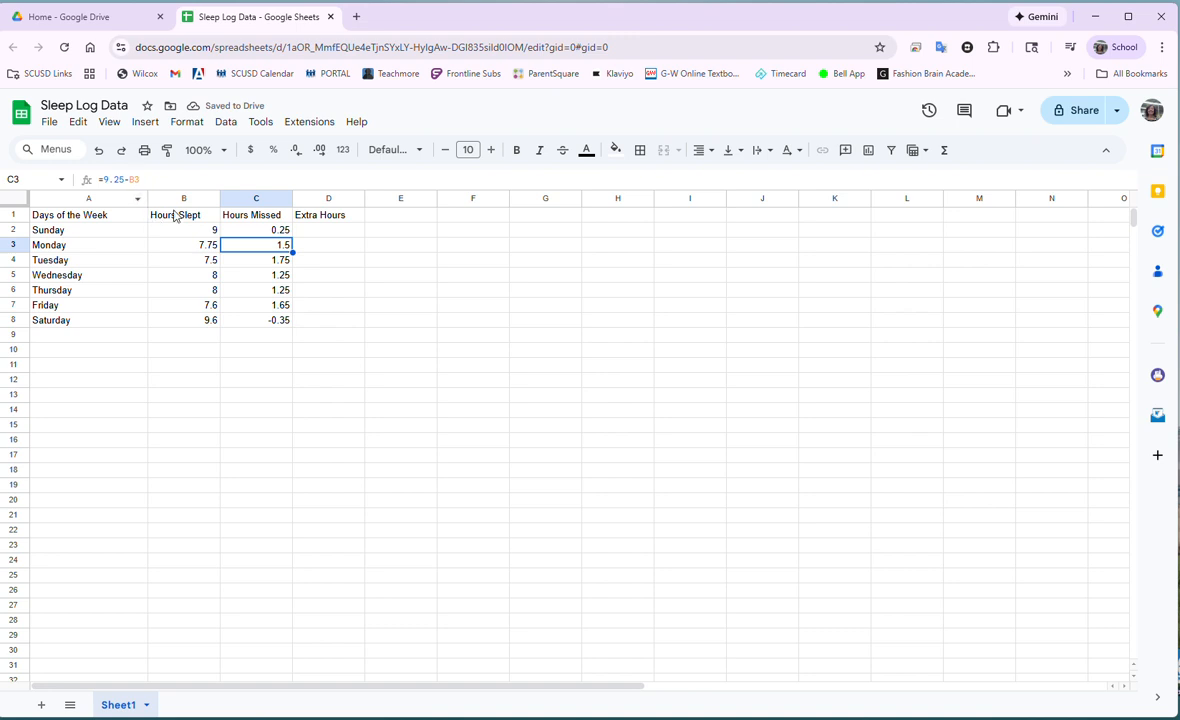
pyautogui.click(184, 251)
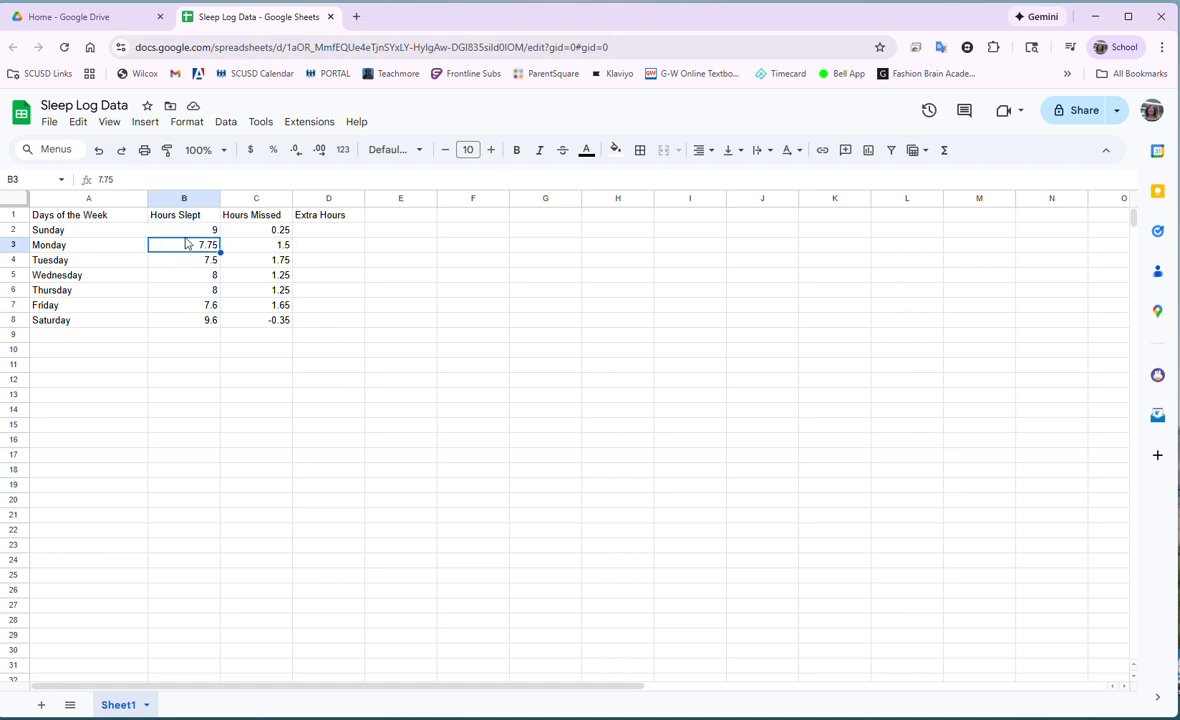
pyautogui.click(248, 252)
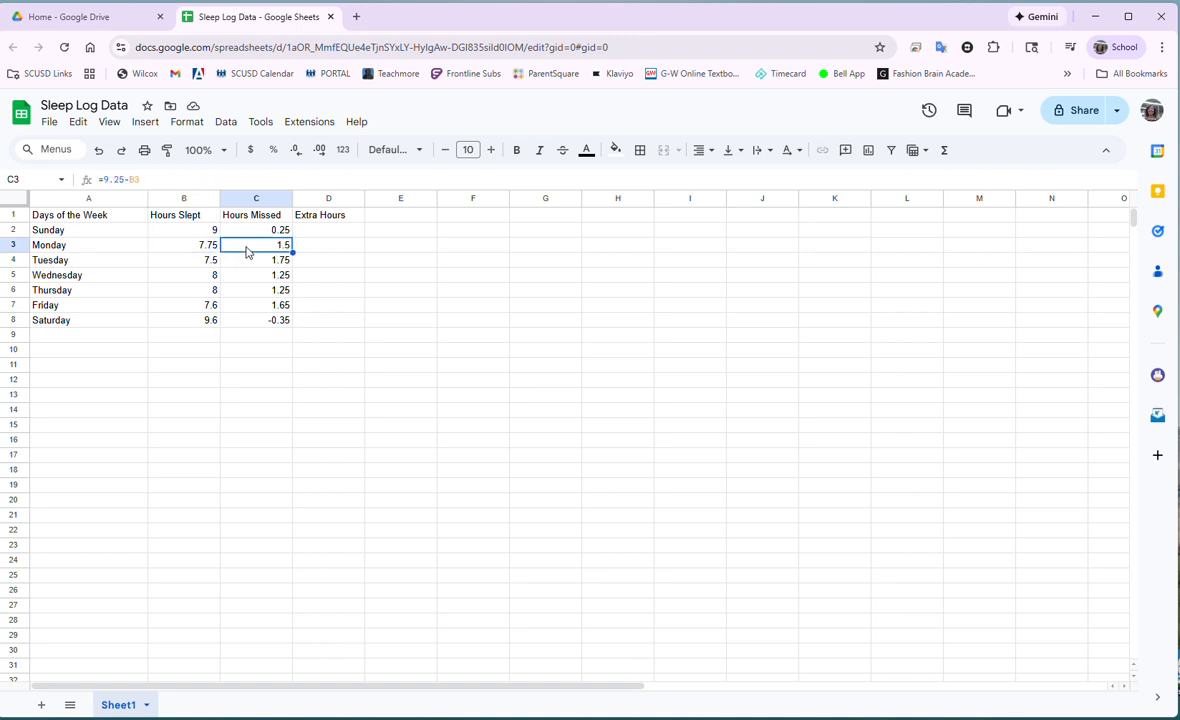
# - Set Monday's hours slept in B3 to 8.5
pyautogui.click(197, 252)
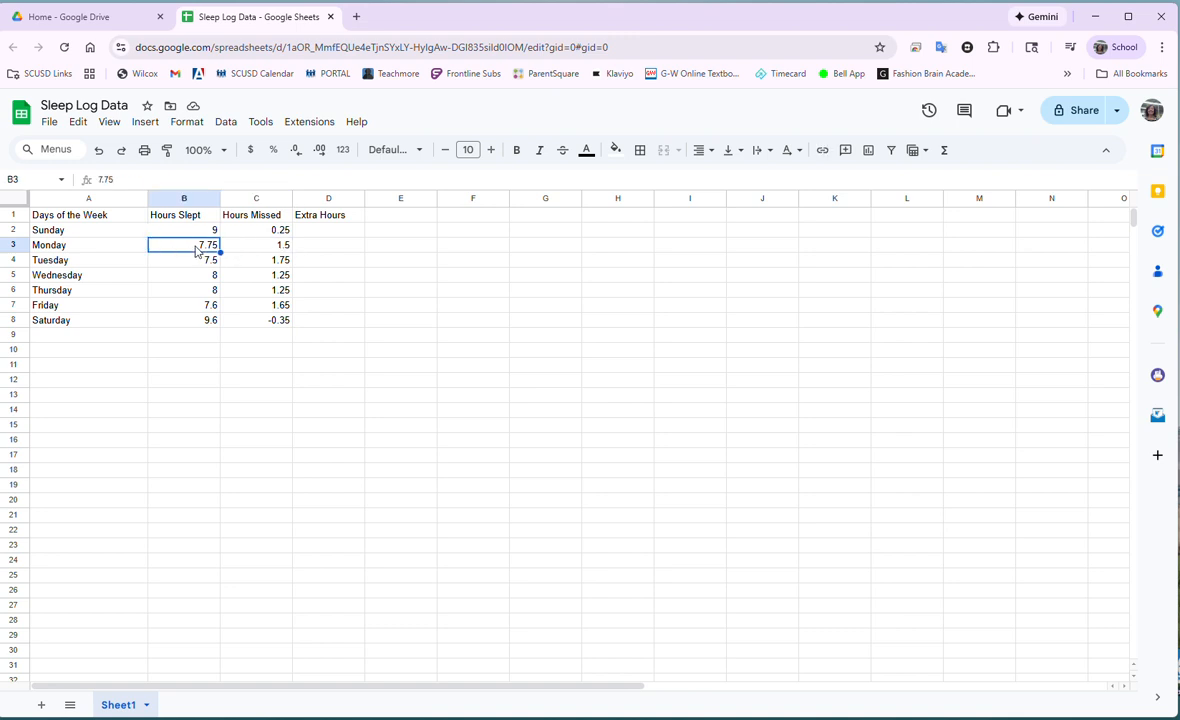
pyautogui.write('8.5')
pyautogui.press('Return')
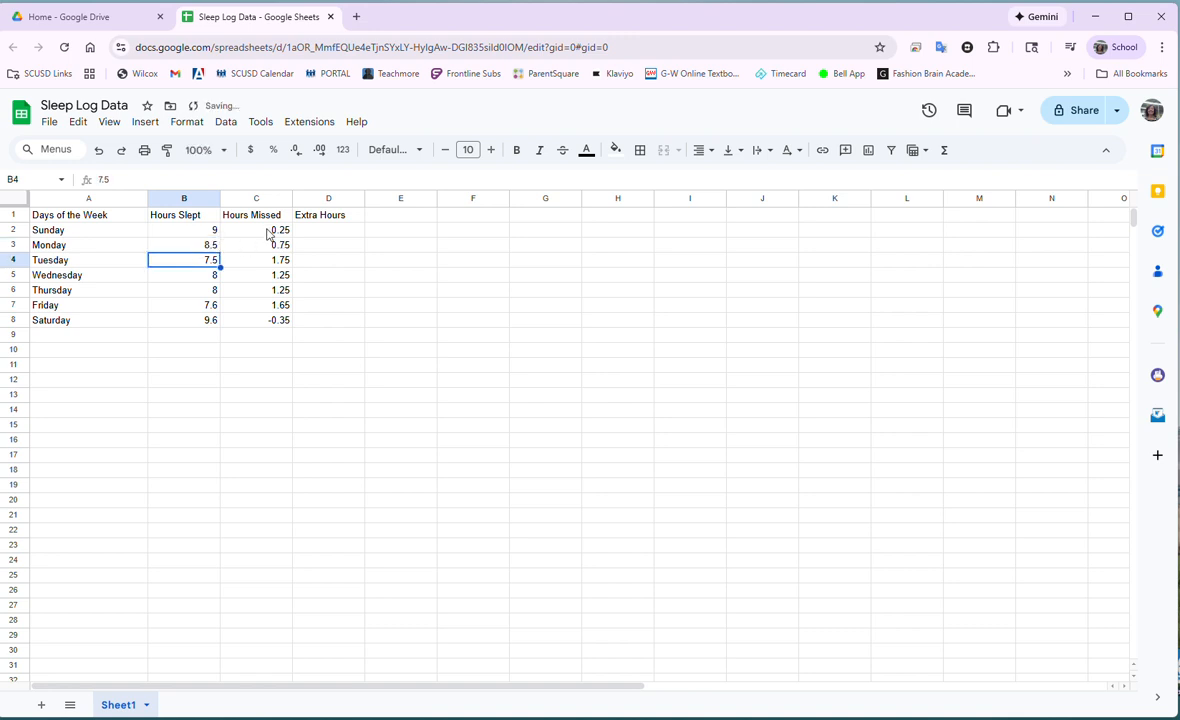
# - Set Saturday's hours slept in B8 to 9.5 and check the missed-hours formula in C8
pyautogui.click(261, 325)
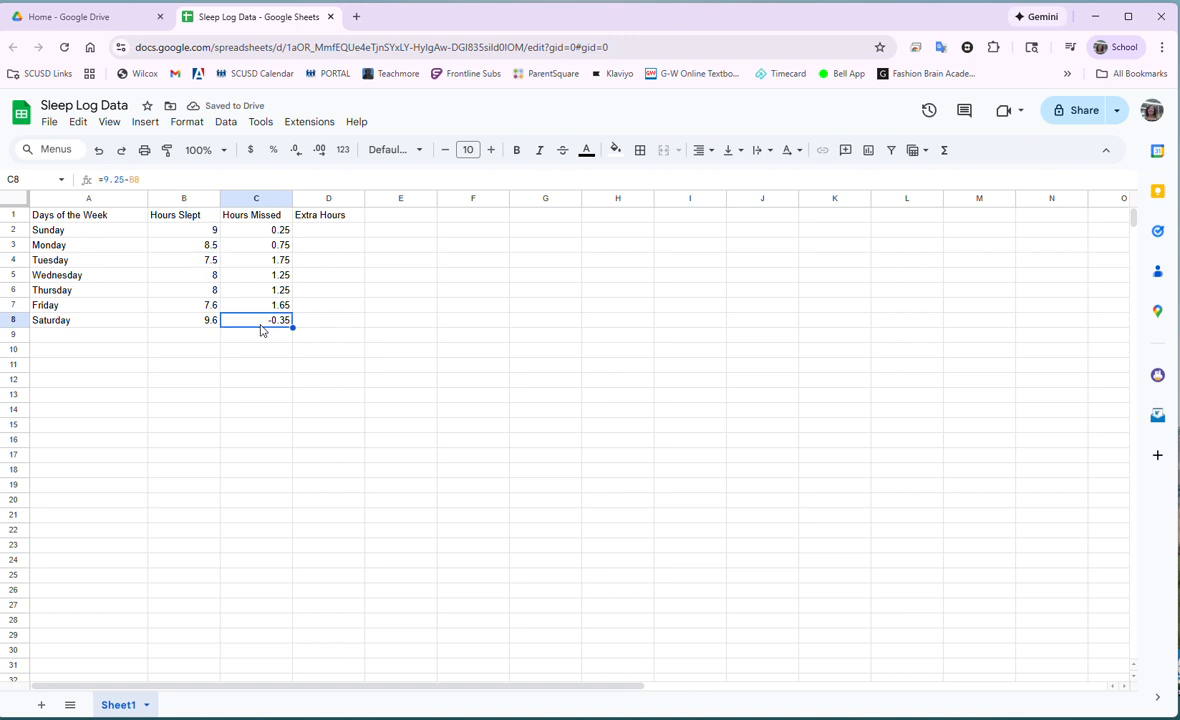
pyautogui.click(209, 325)
pyautogui.write('9.5')
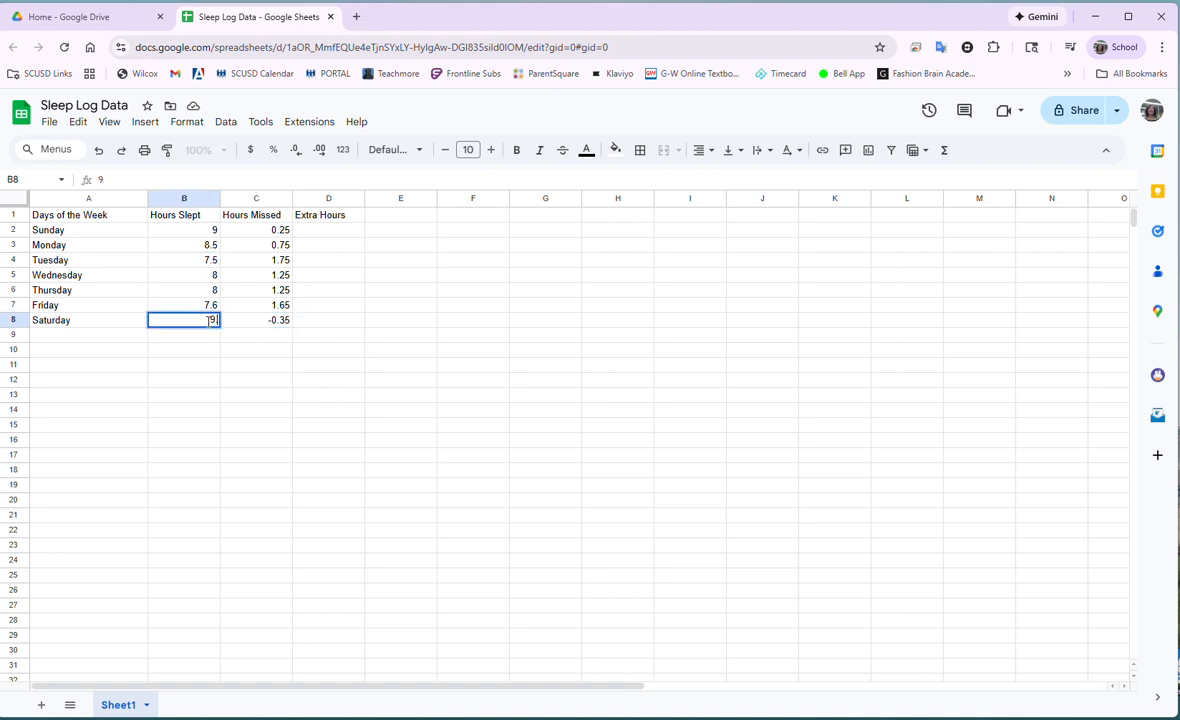
pyautogui.press('Return')
pyautogui.press('Up')
pyautogui.press('Right')
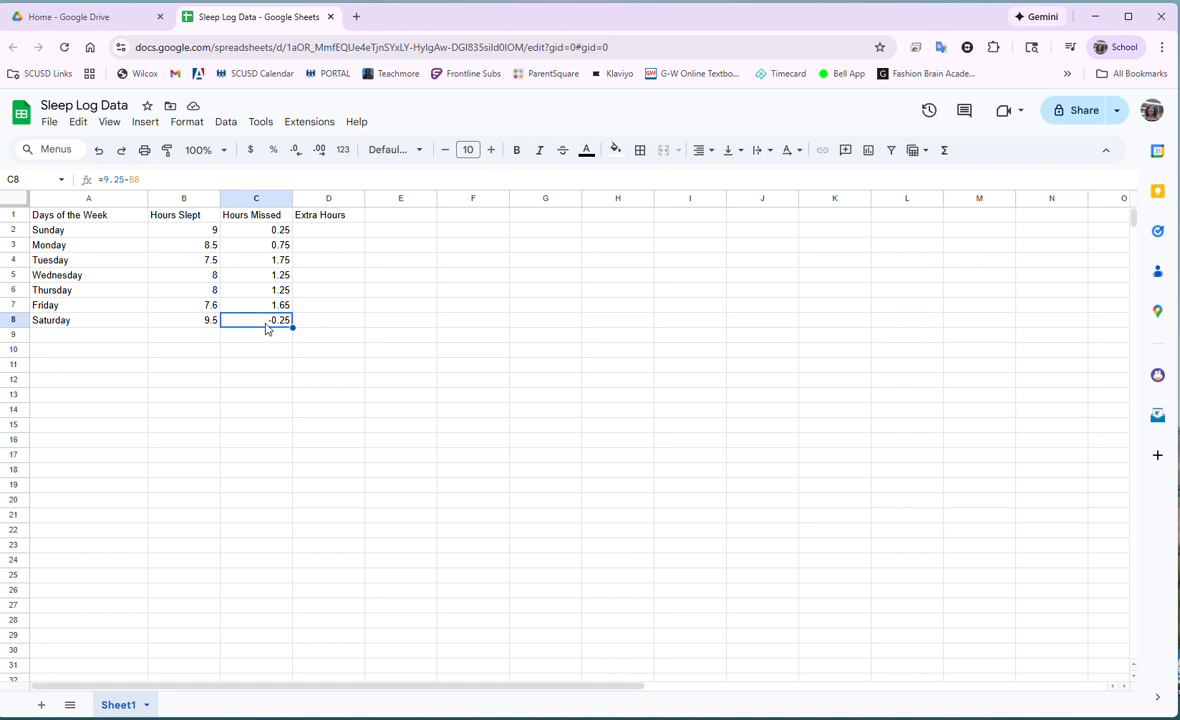
pyautogui.click(190, 325)
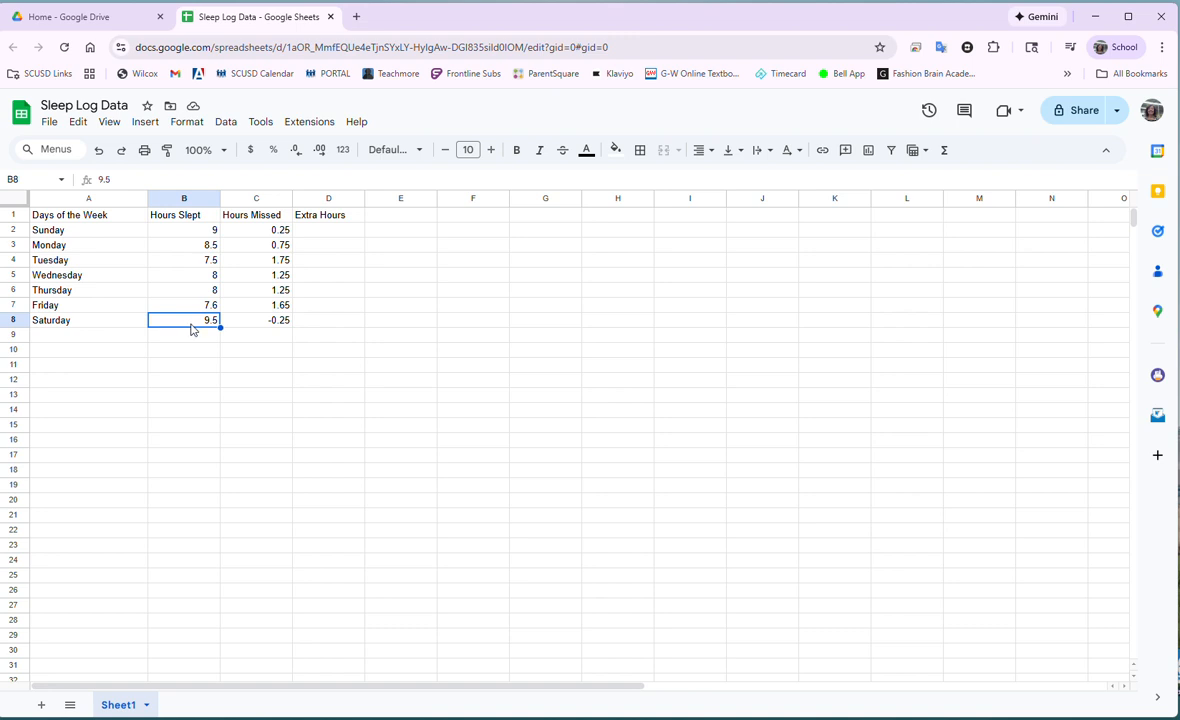
# - Enter .25 as Saturday's extra hours in D8 and clear Saturday's missed-hours formula from C8
pyautogui.click(345, 327)
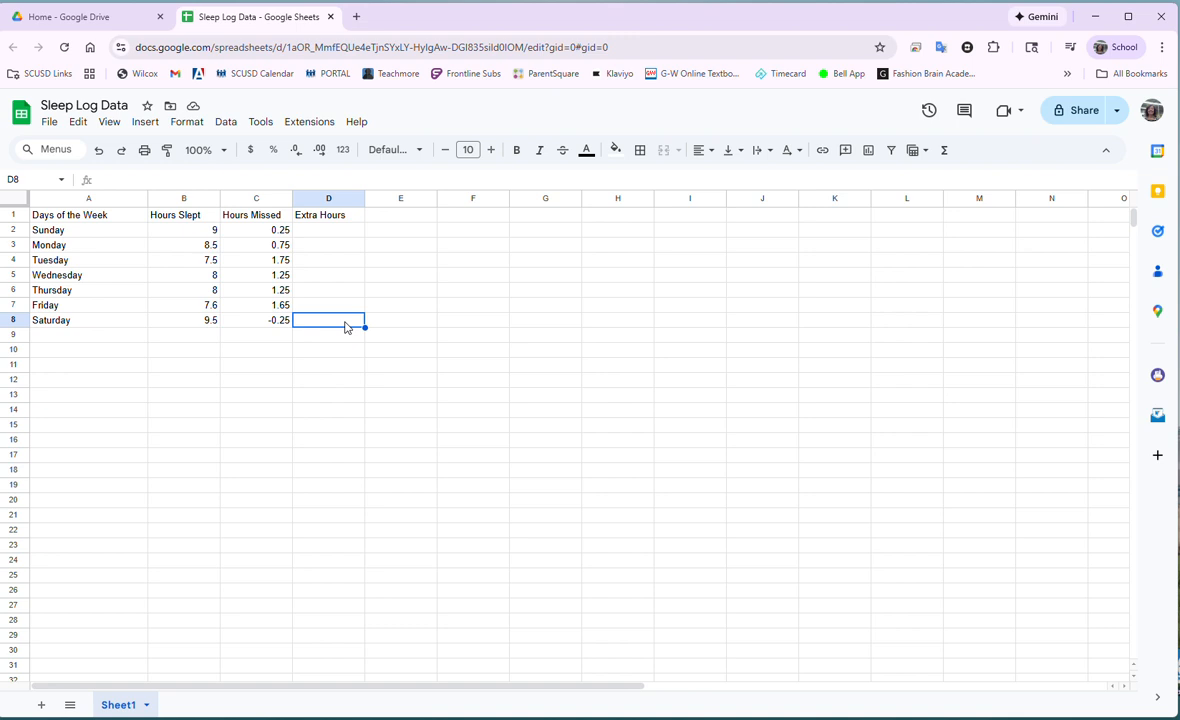
pyautogui.write('.25')
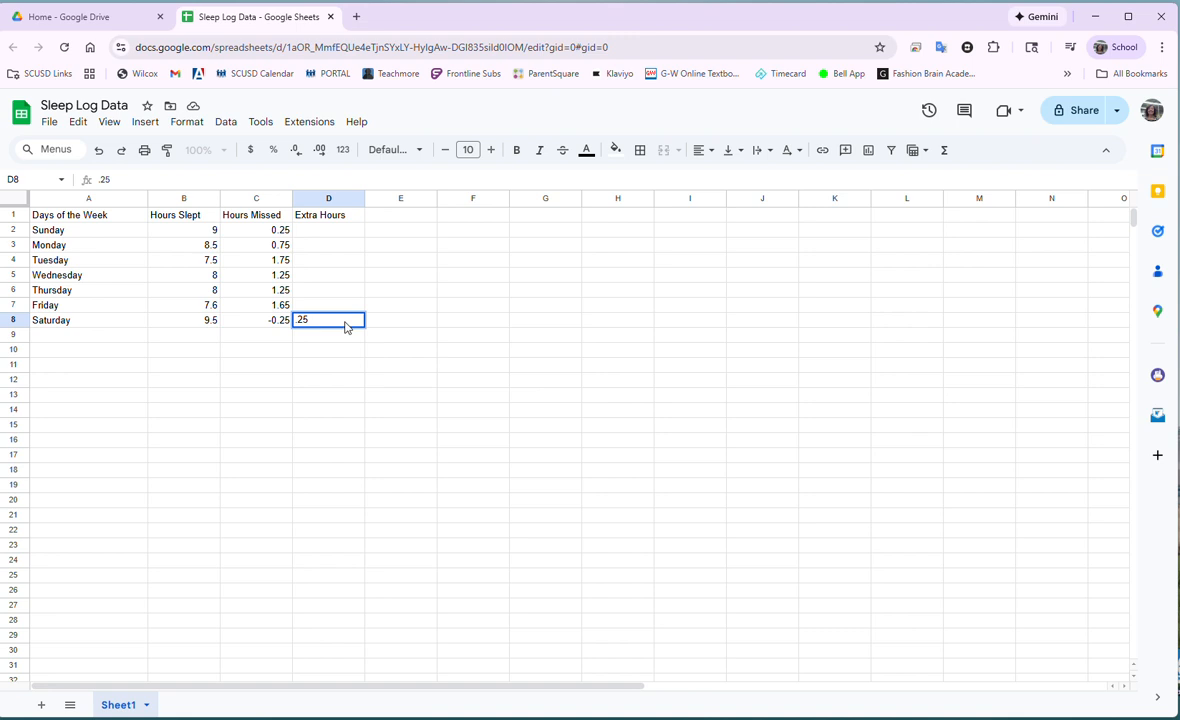
pyautogui.press('Return')
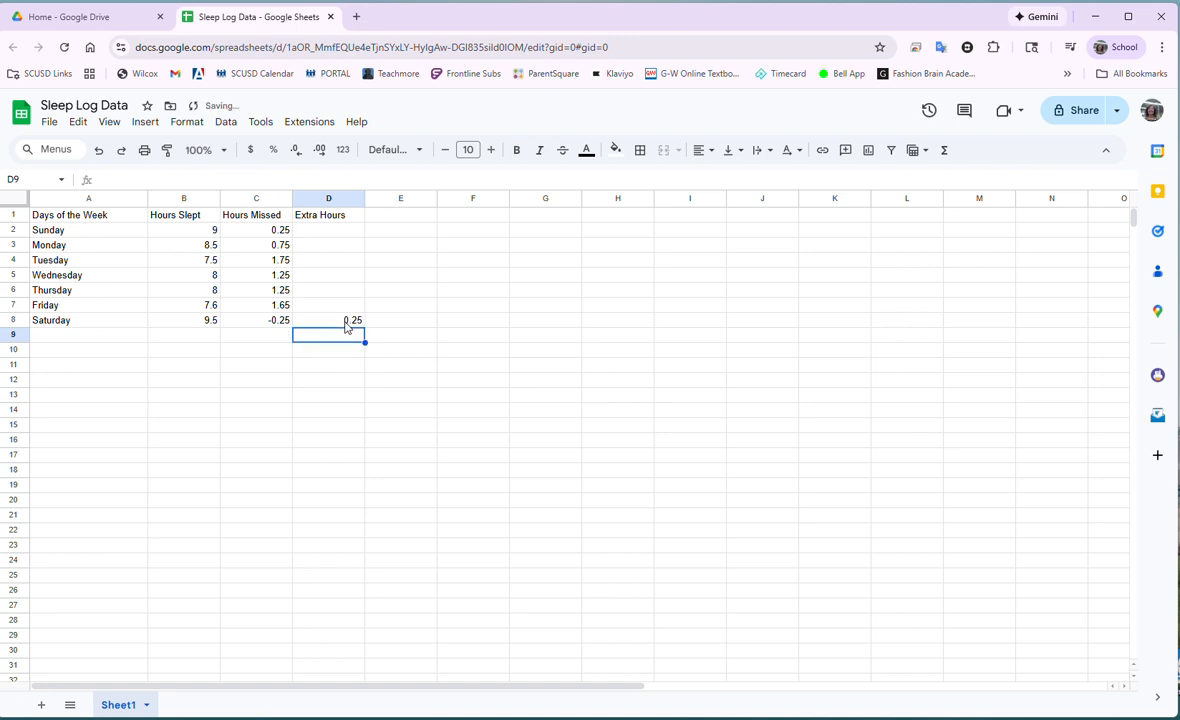
pyautogui.press('Up')
pyautogui.press('Left')
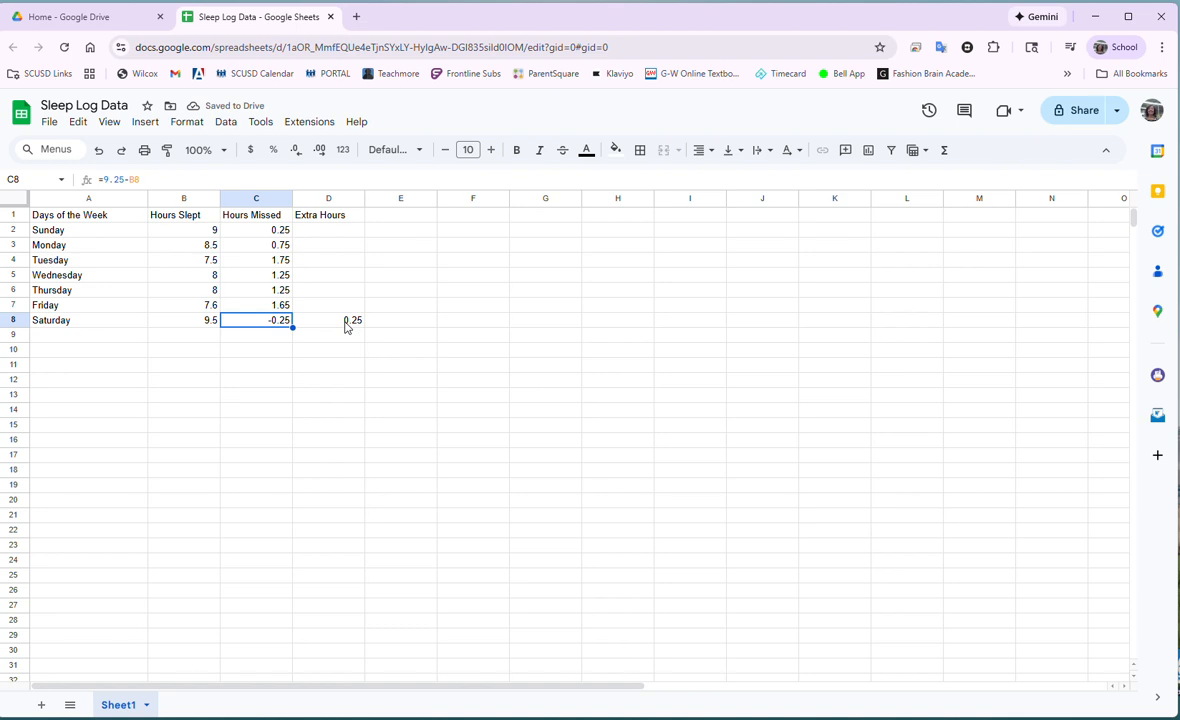
pyautogui.press('BackSpace')
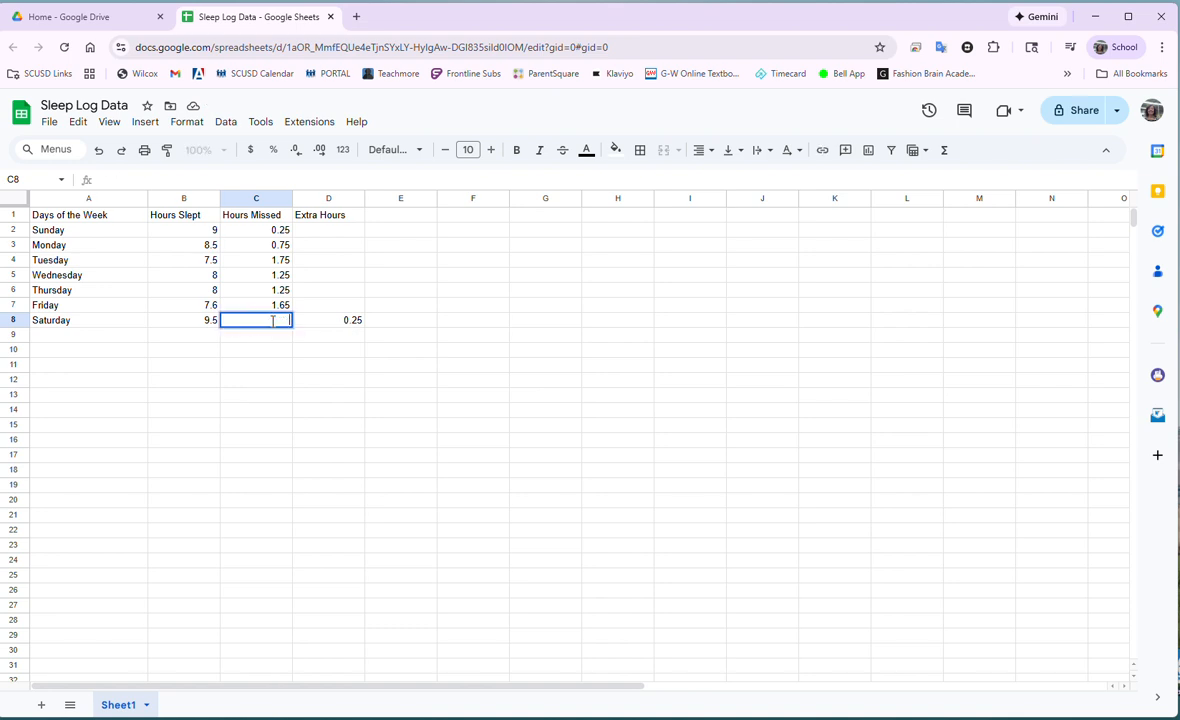
pyautogui.click(266, 366)
# - Set Saturday's hours slept in B8 to 9.25
pyautogui.click(204, 323)
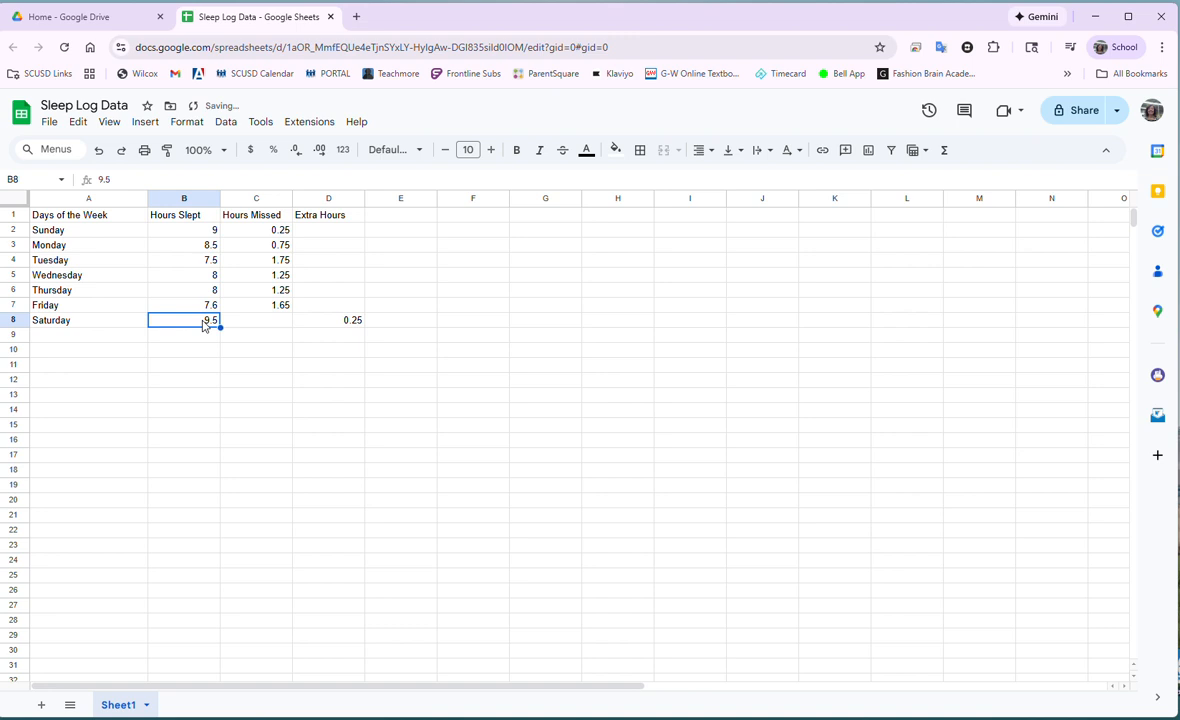
pyautogui.write('9.25')
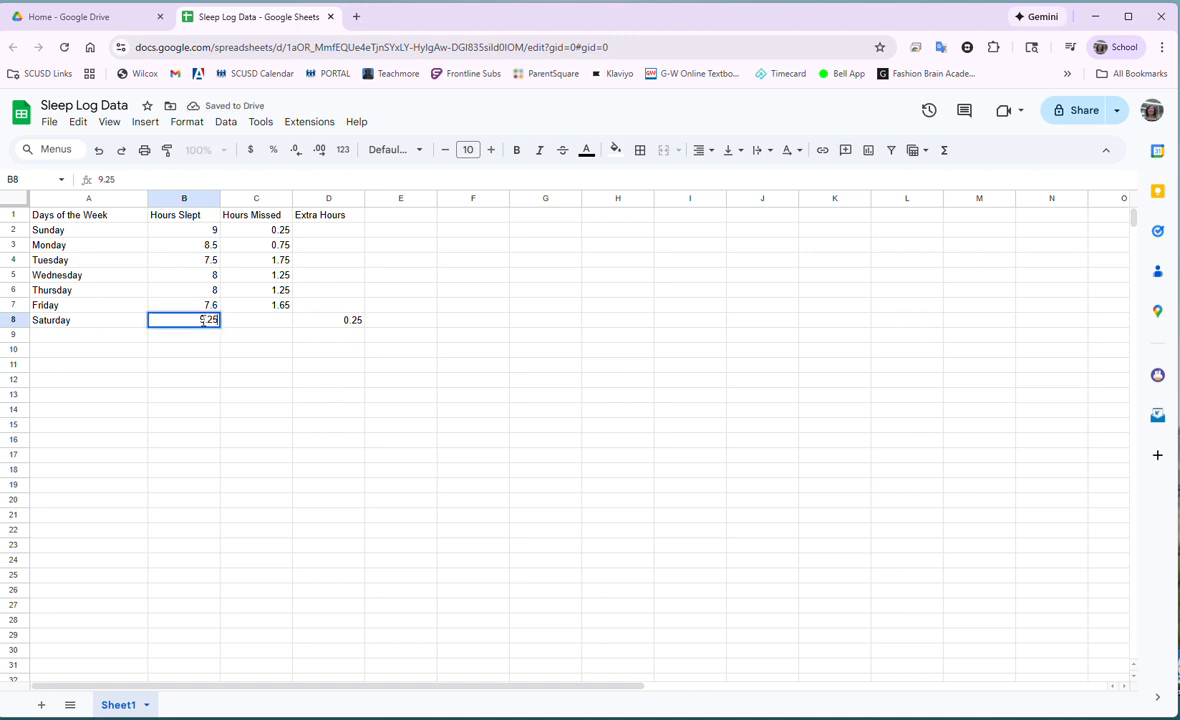
pyautogui.press('Return')
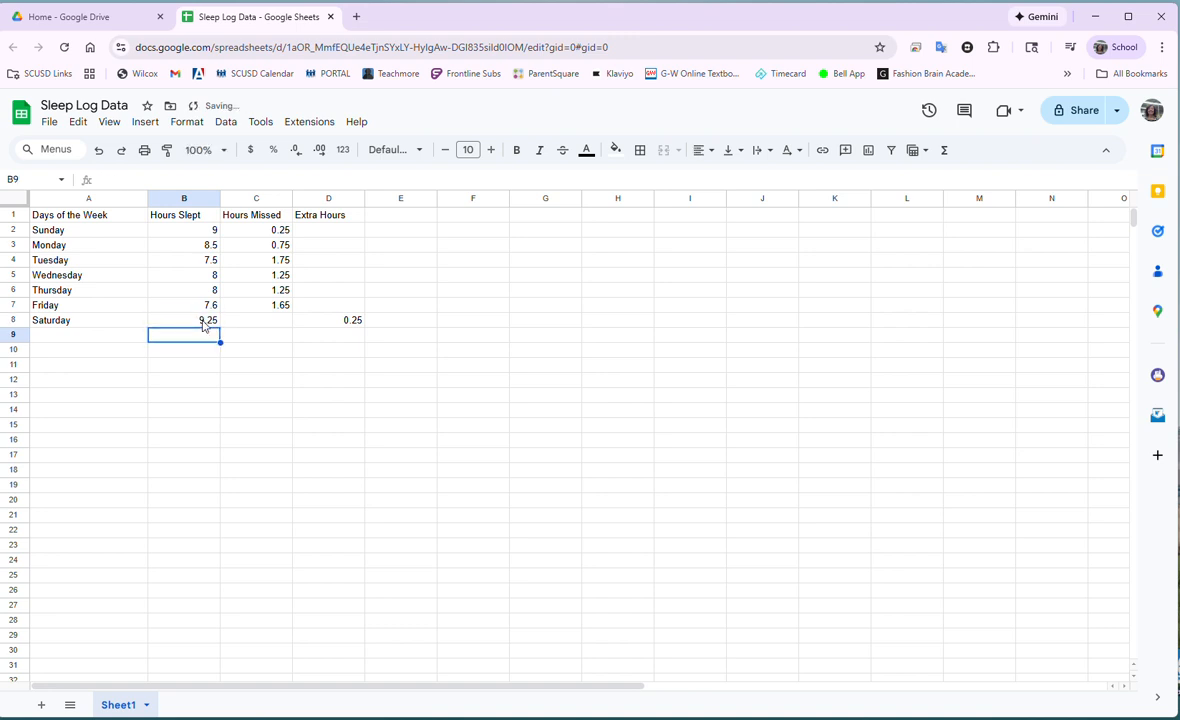
pyautogui.click(353, 325)
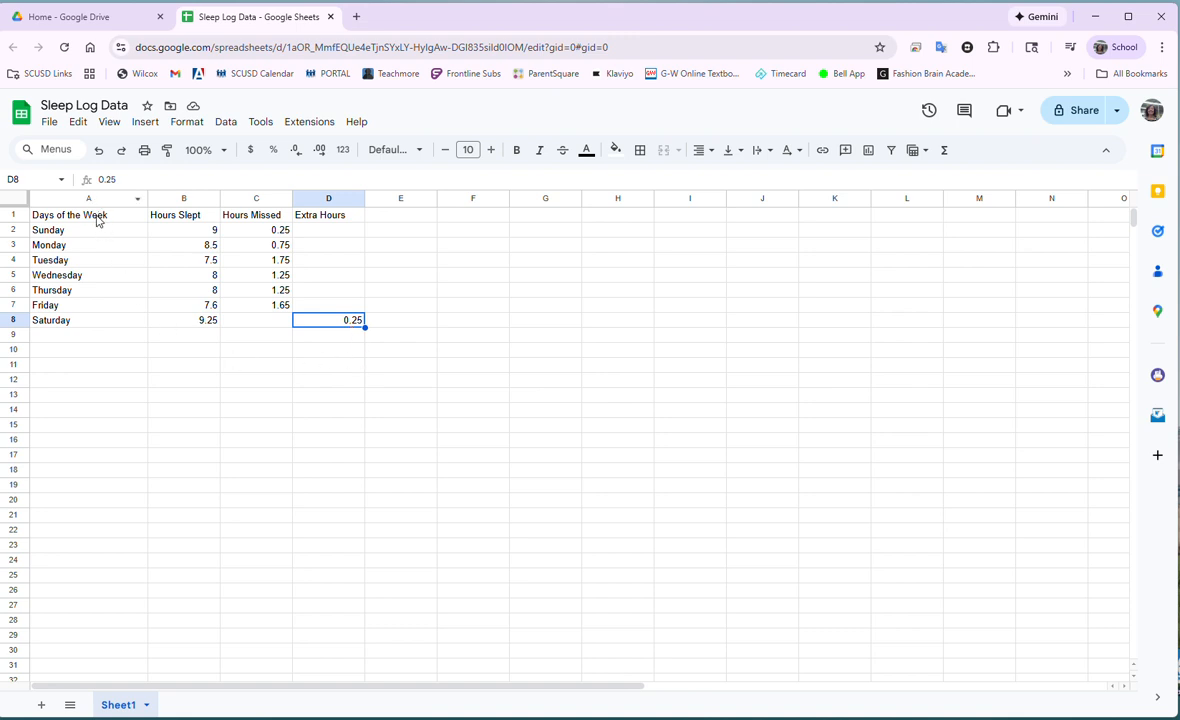
# - Insert a chart from the data range A1:D8 and make it a stacked column chart
pyautogui.moveTo(97, 221); pyautogui.dragTo(332, 322)
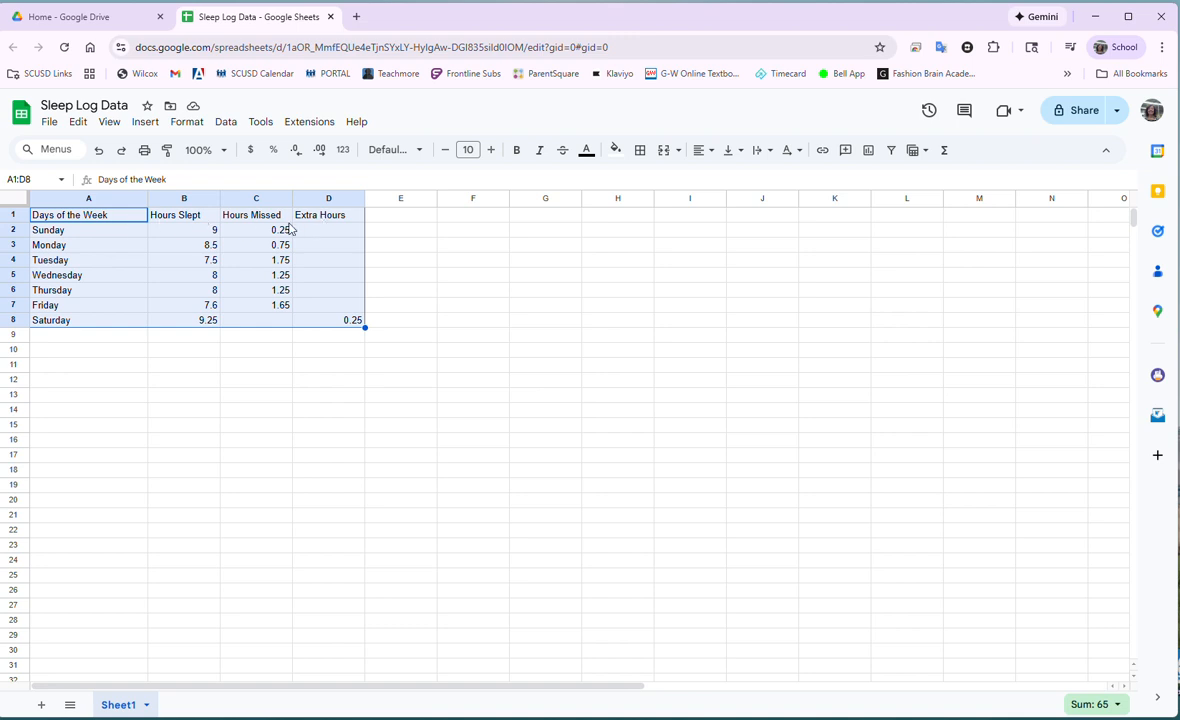
pyautogui.click(145, 122)
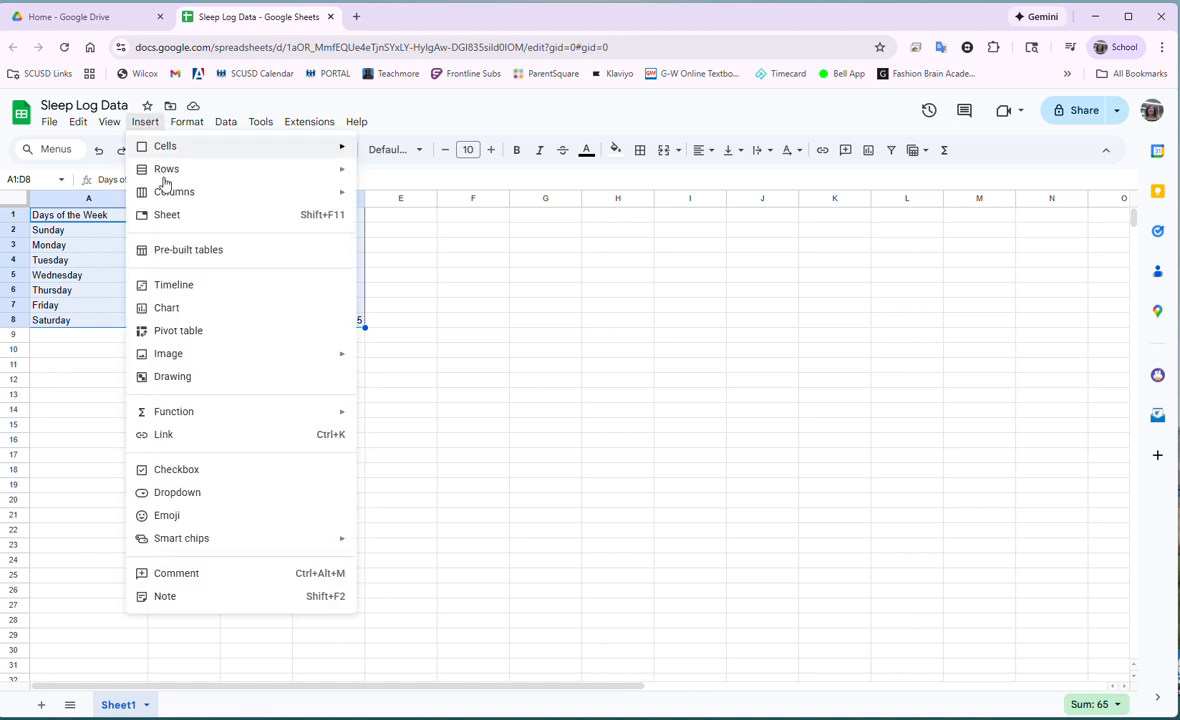
pyautogui.click(186, 308)
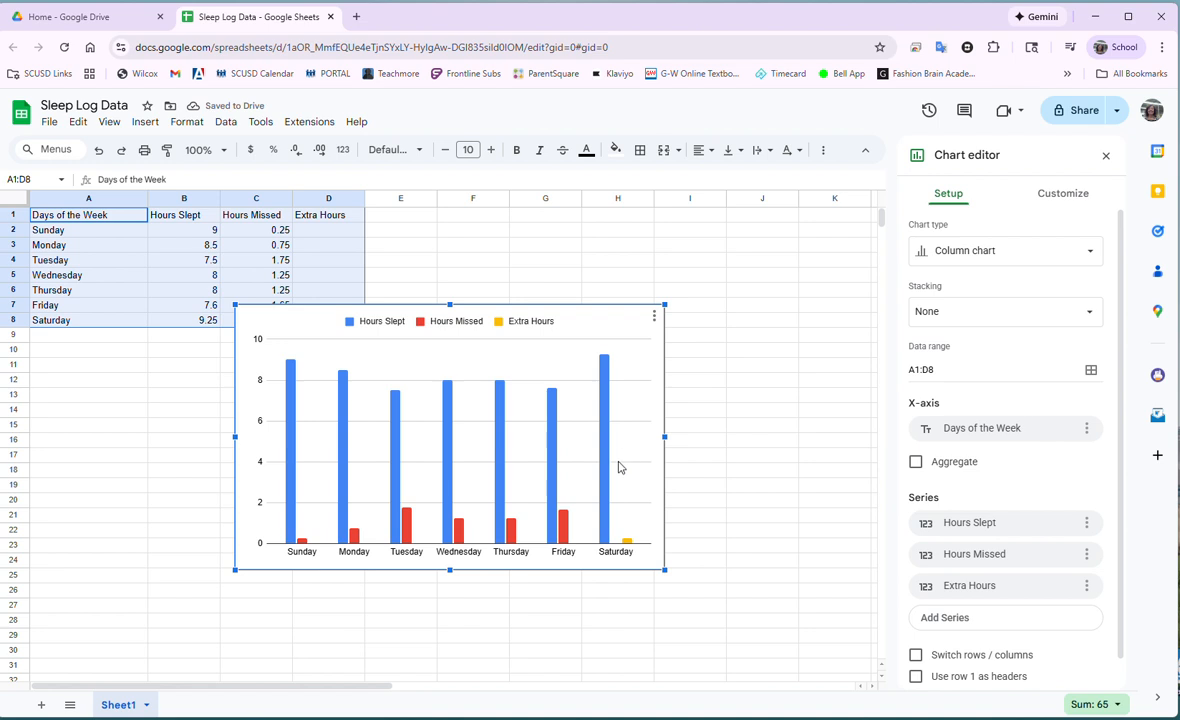
pyautogui.click(994, 261)
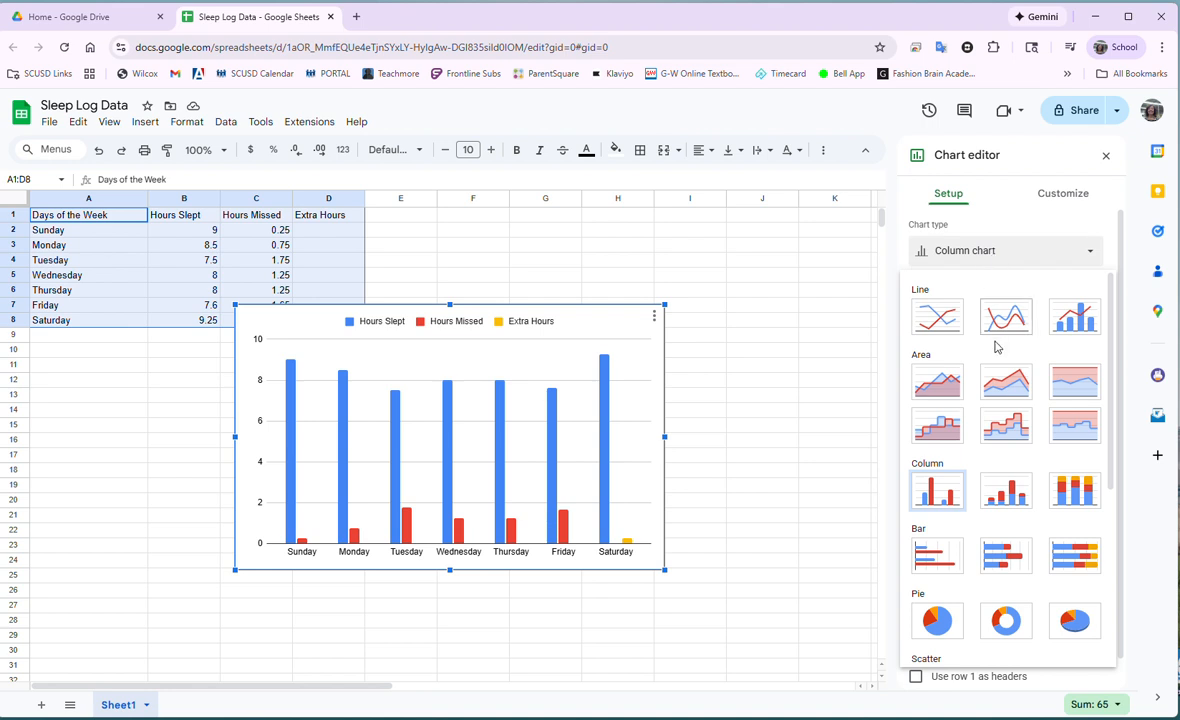
pyautogui.scroll(-1, 995, 347)
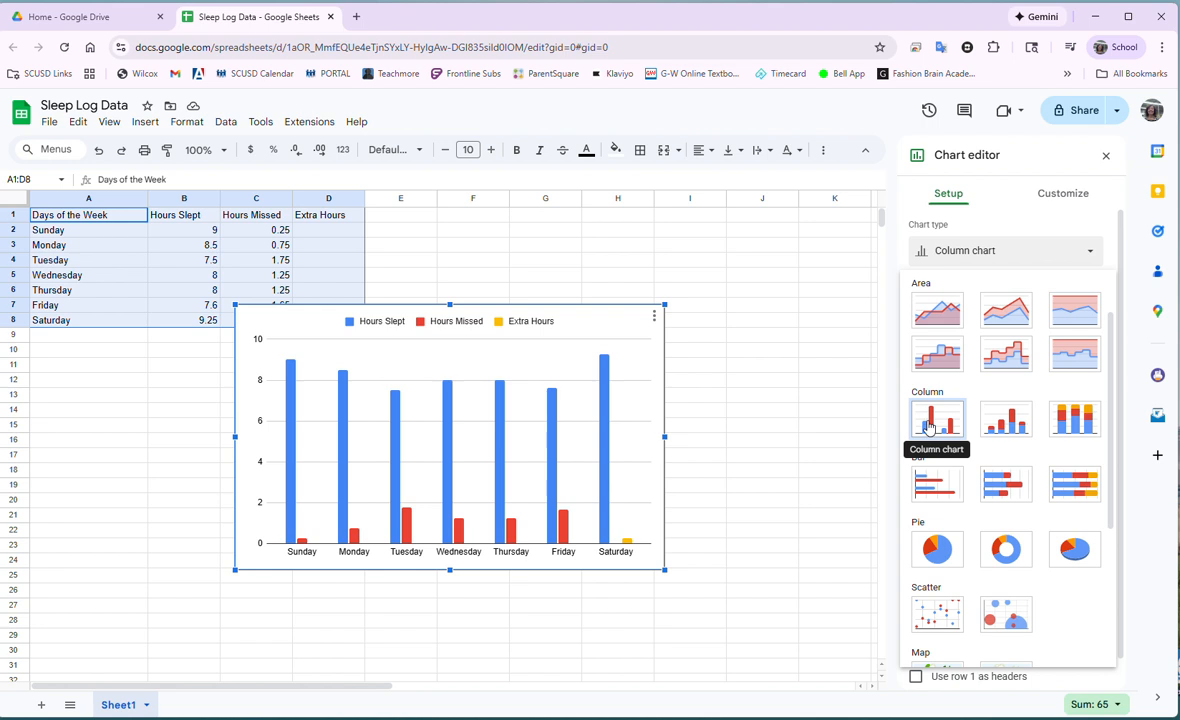
pyautogui.click(1013, 424)
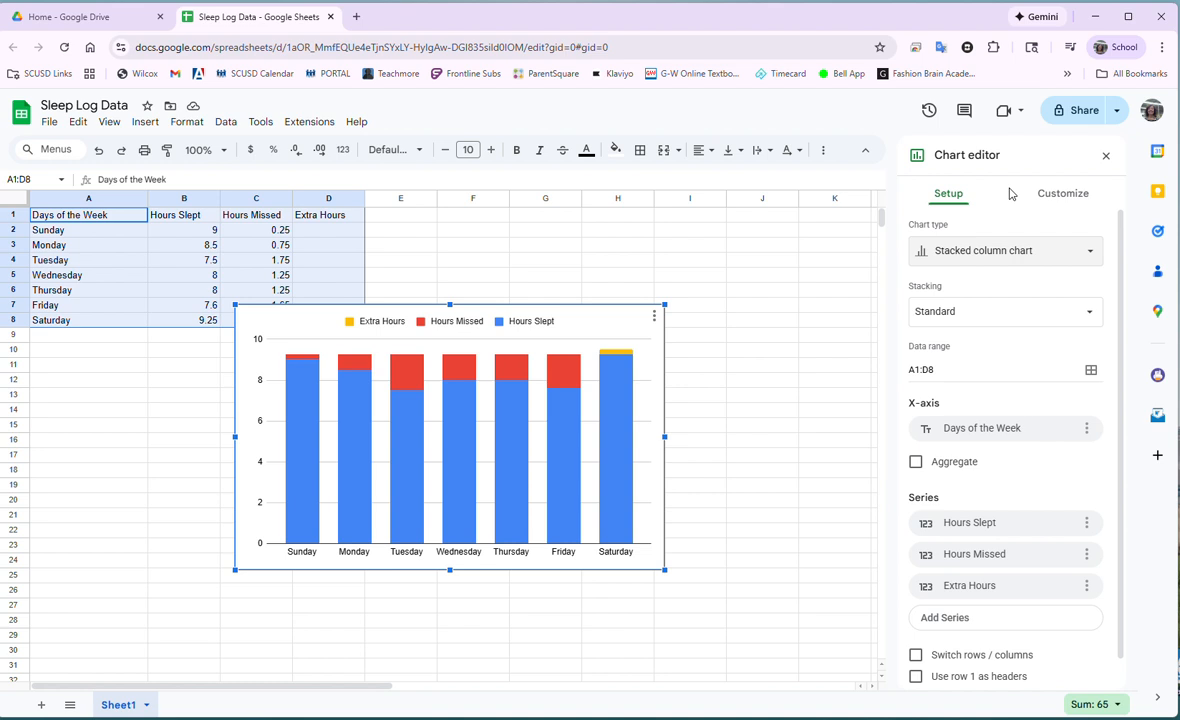
# - Give the chart the title "Sleep Log Data" and center it above the plot
pyautogui.click(1065, 199)
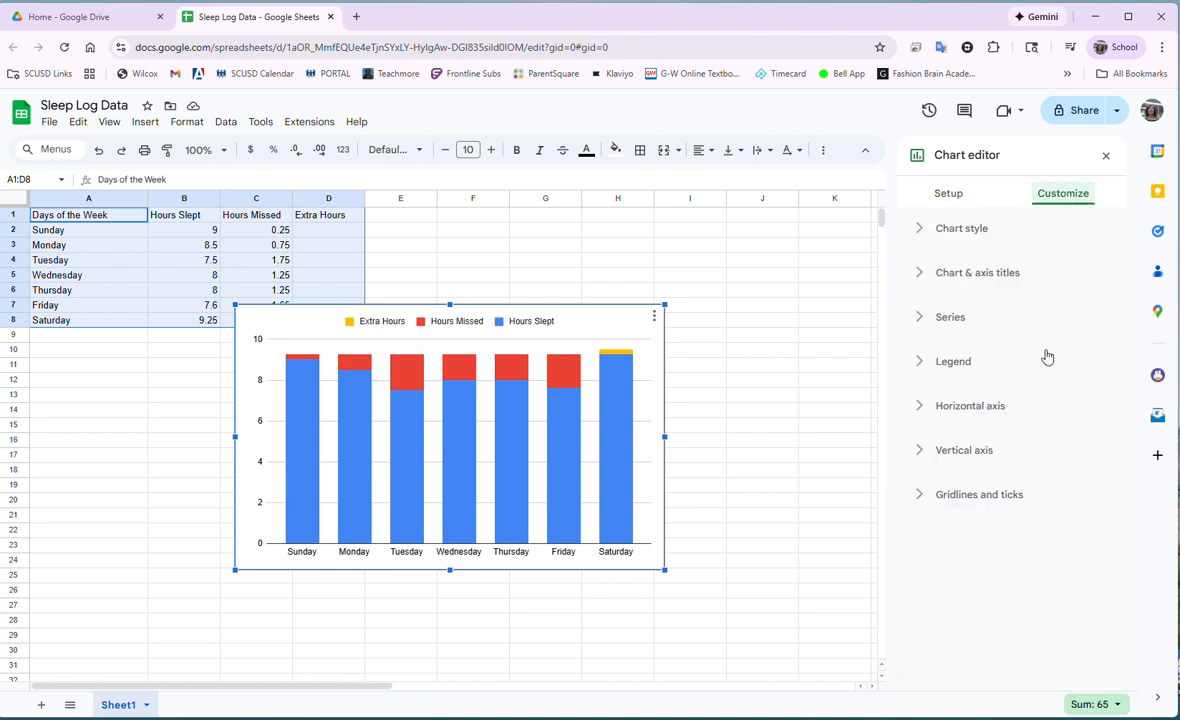
pyautogui.click(920, 277)
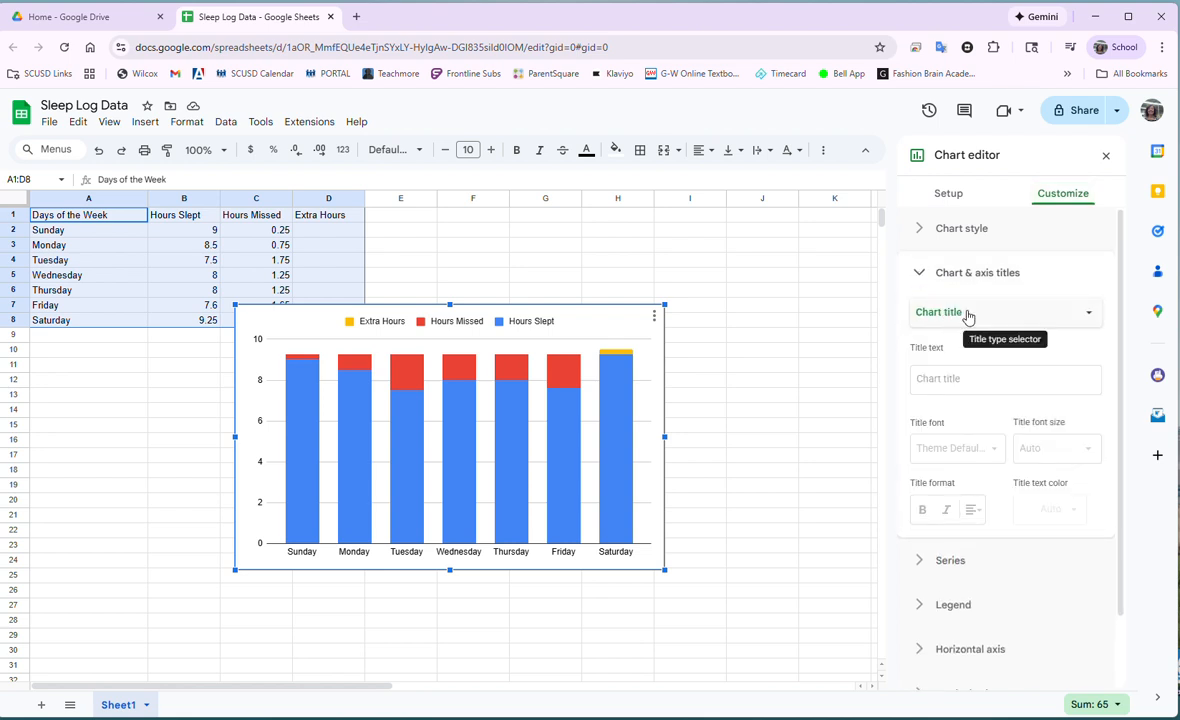
pyautogui.click(967, 378)
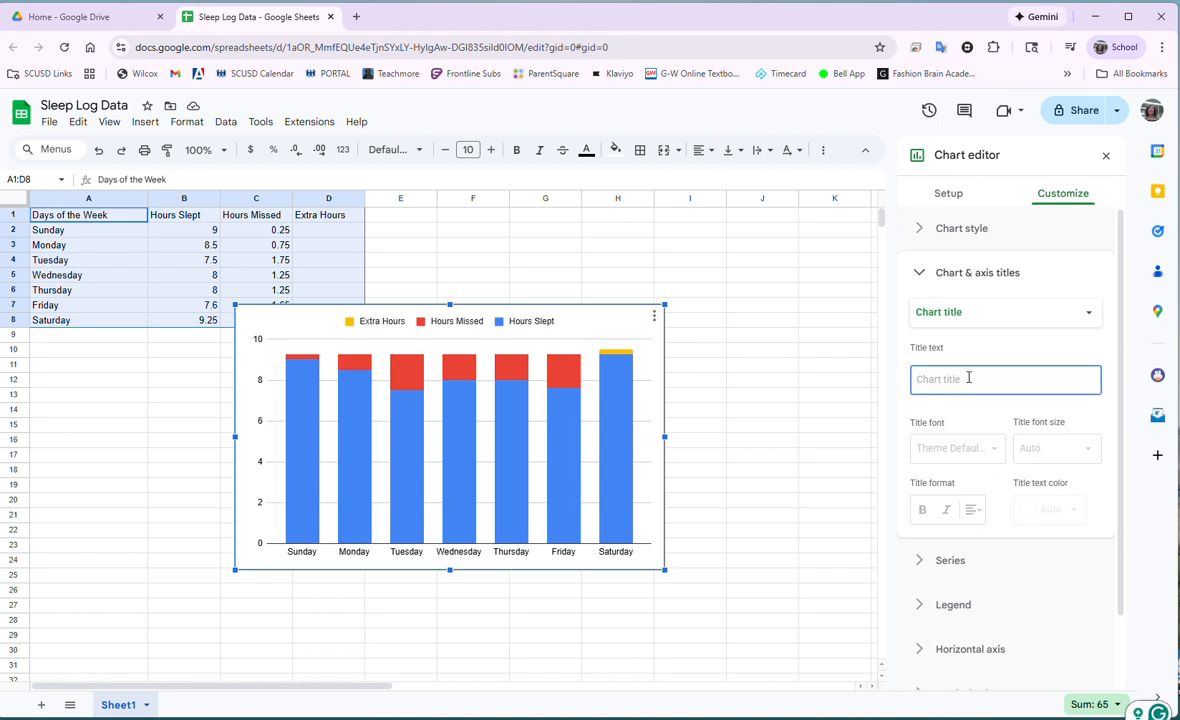
pyautogui.write('Sleep Log Data')
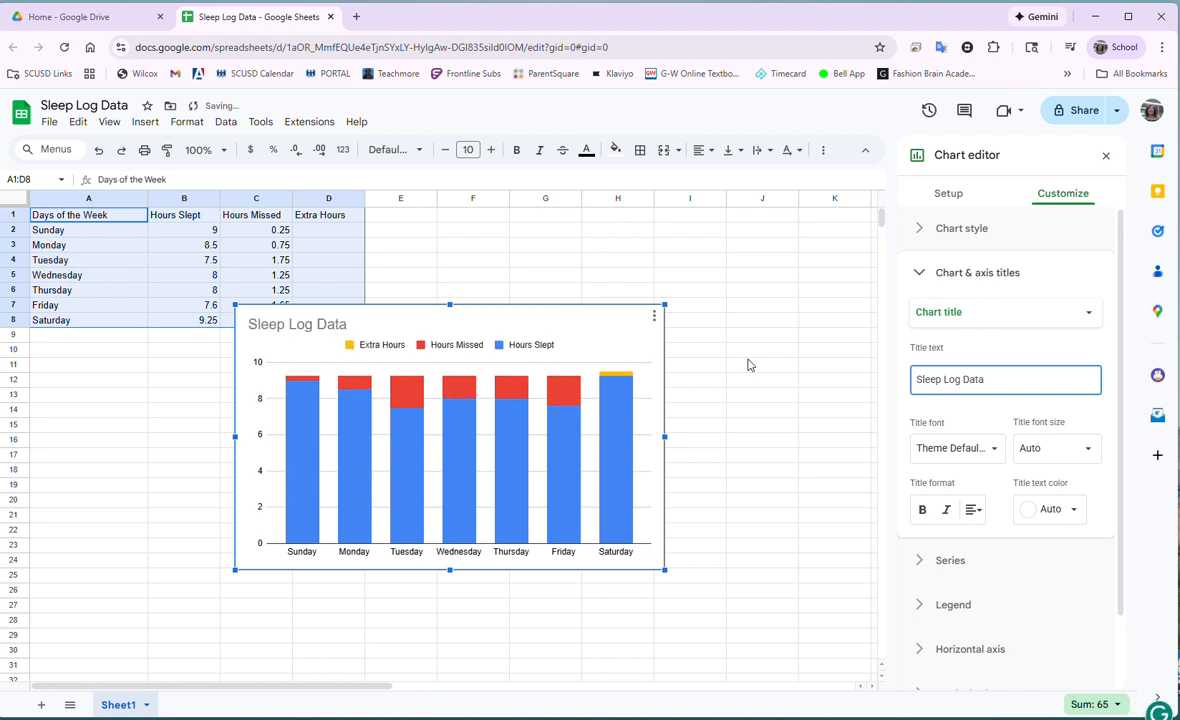
pyautogui.click(973, 509)
pyautogui.click(993, 541)
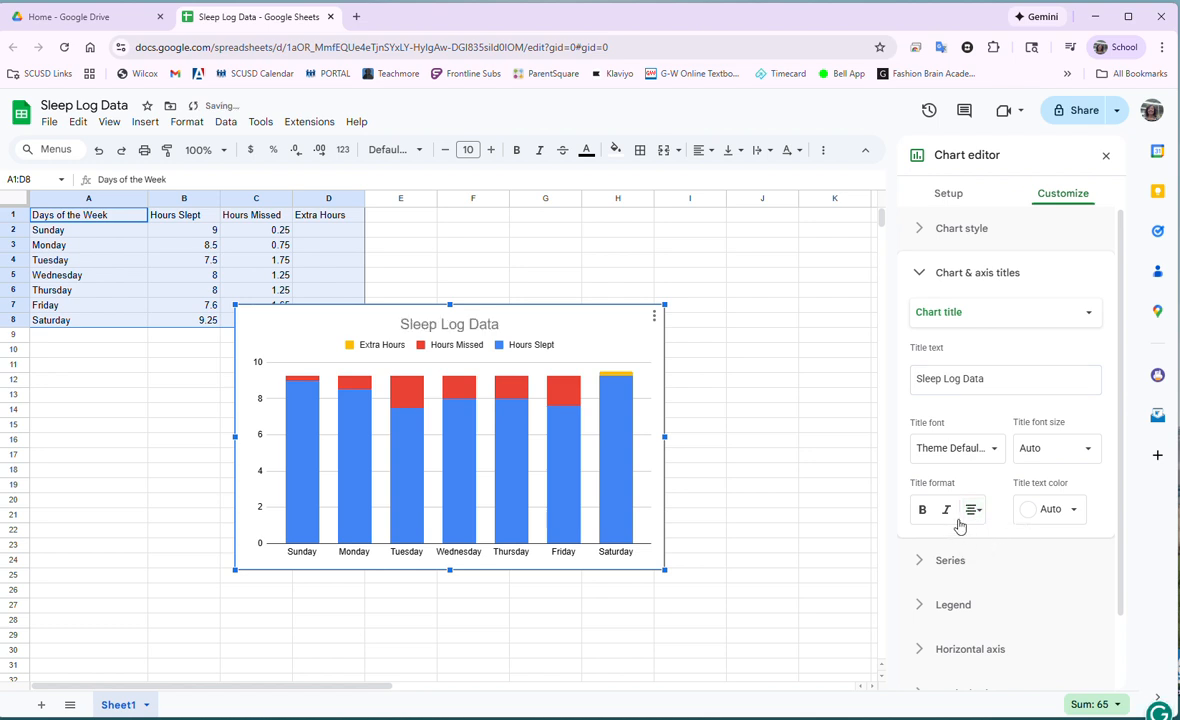
pyautogui.click(1050, 448)
pyautogui.click(1010, 413)
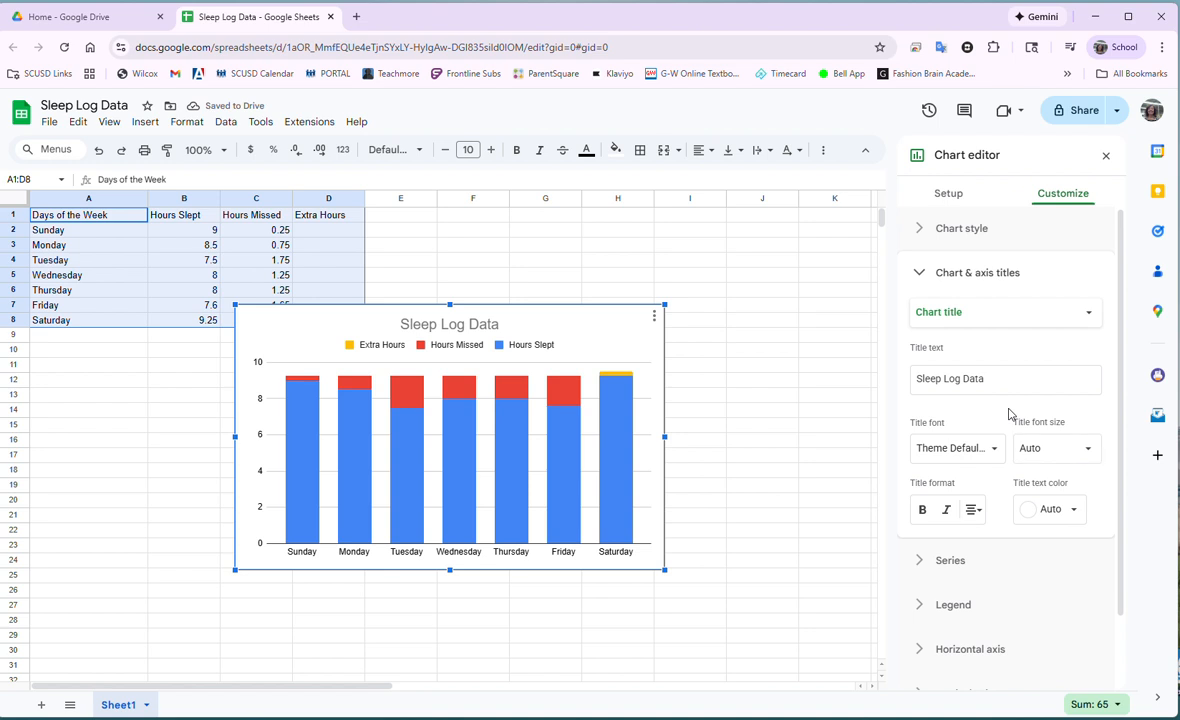
# - Set the chart's horizontal axis title to "Days of the Week"
pyautogui.click(976, 314)
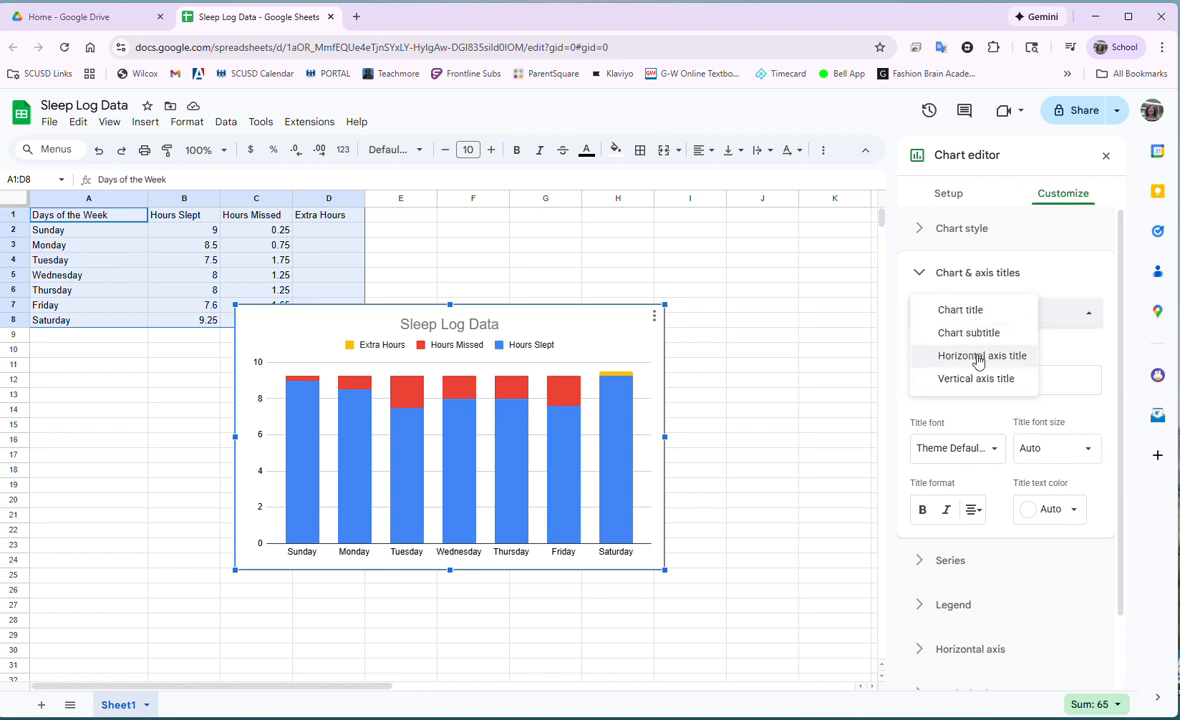
pyautogui.click(978, 362)
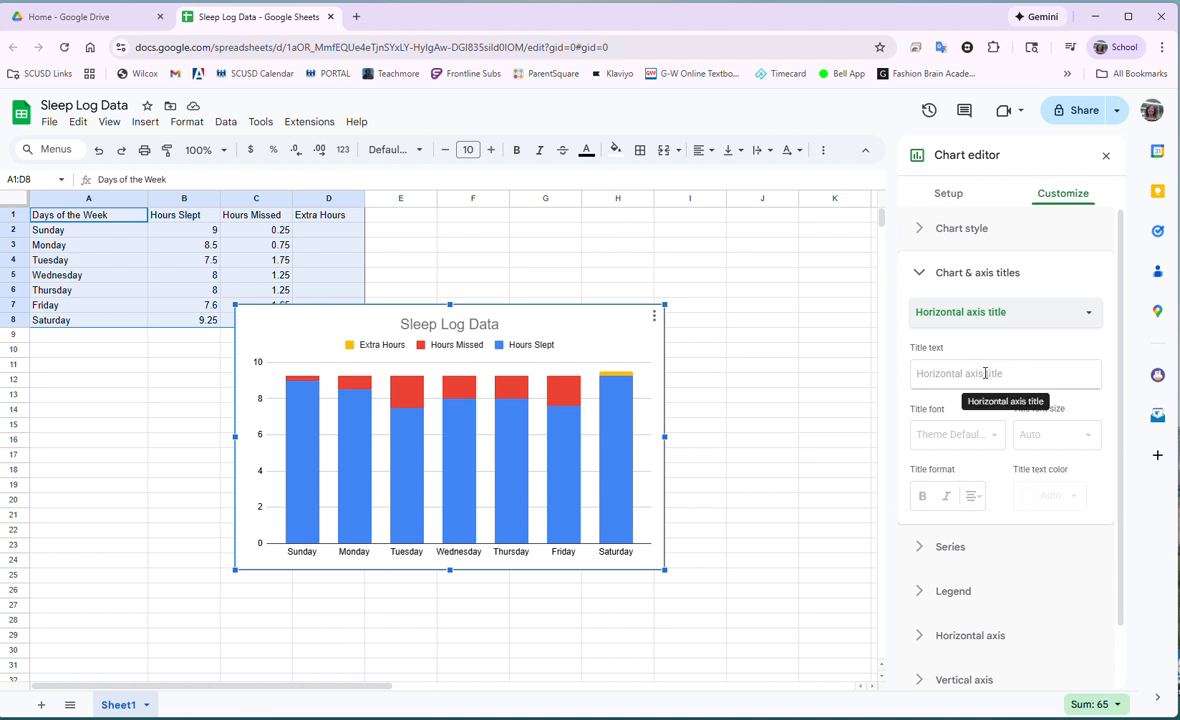
pyautogui.click(985, 373)
pyautogui.write('Days of the Week')
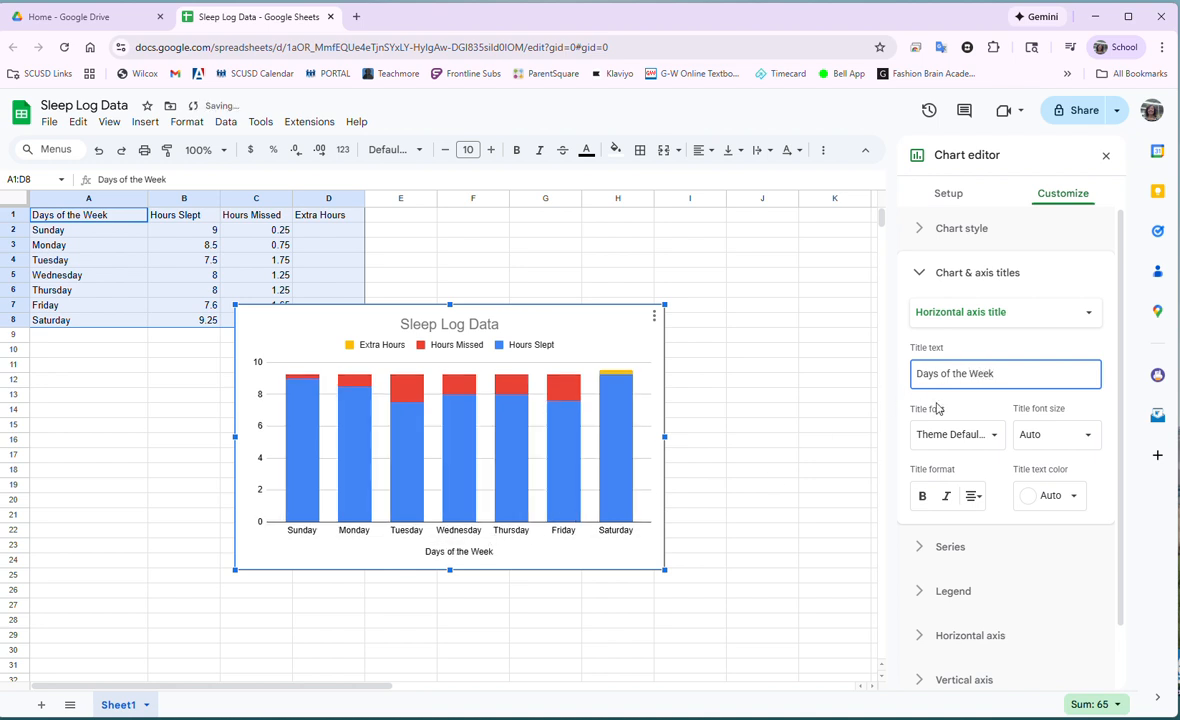
# - Set the chart's vertical axis title to "Hours Slept"
pyautogui.click(999, 316)
pyautogui.click(994, 333)
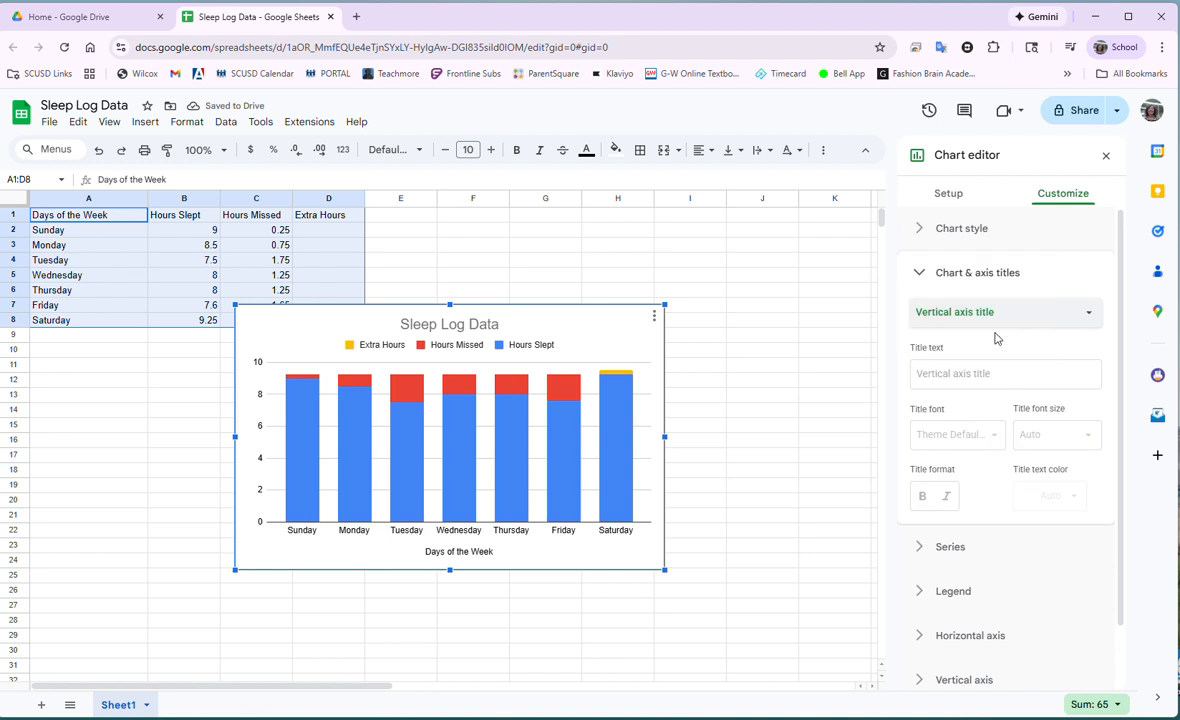
pyautogui.click(988, 373)
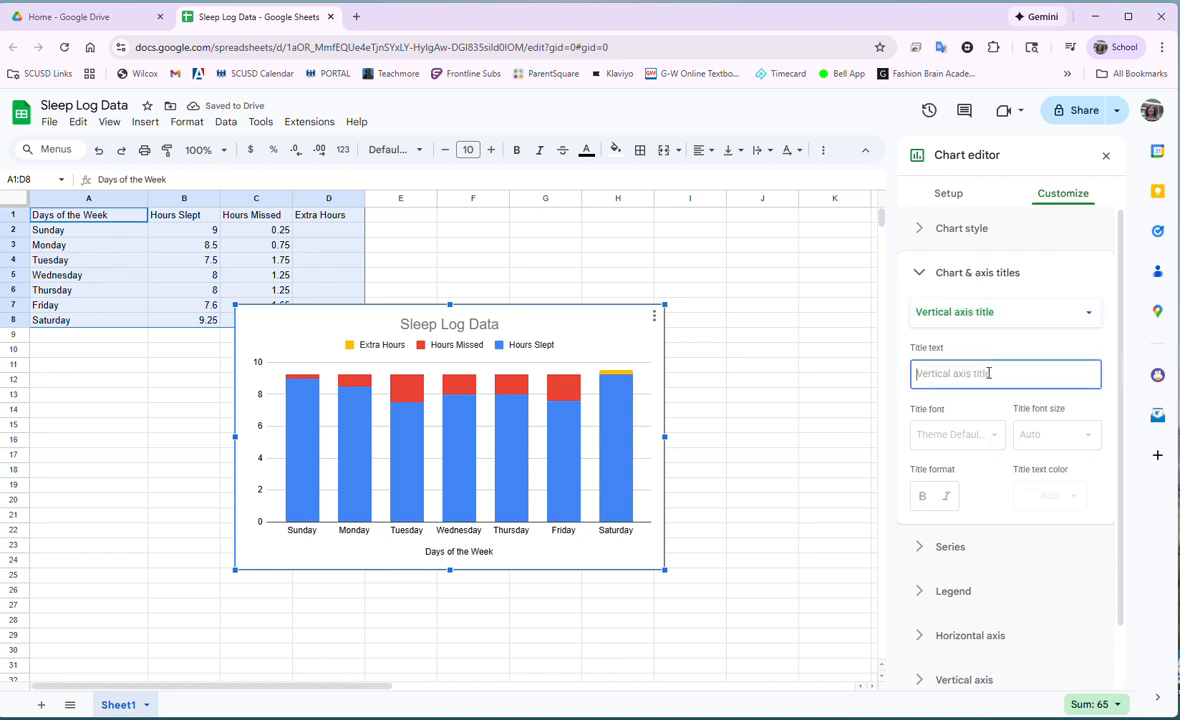
pyautogui.write('Hours Slept')
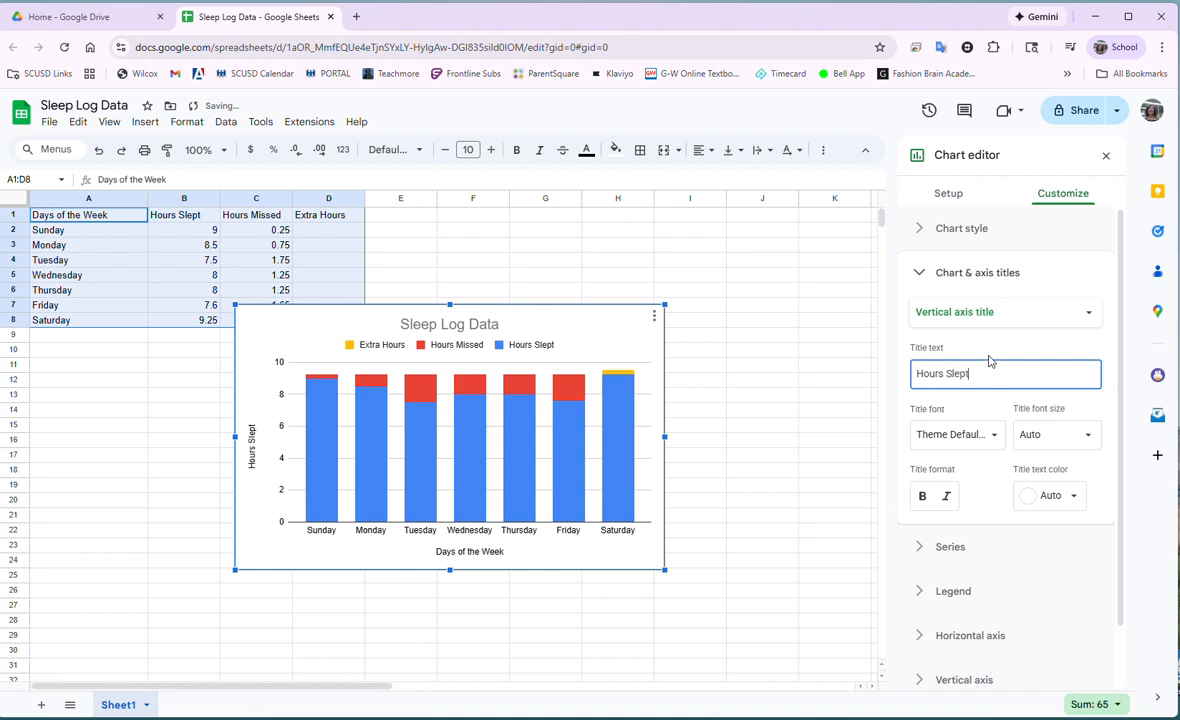
pyautogui.click(916, 272)
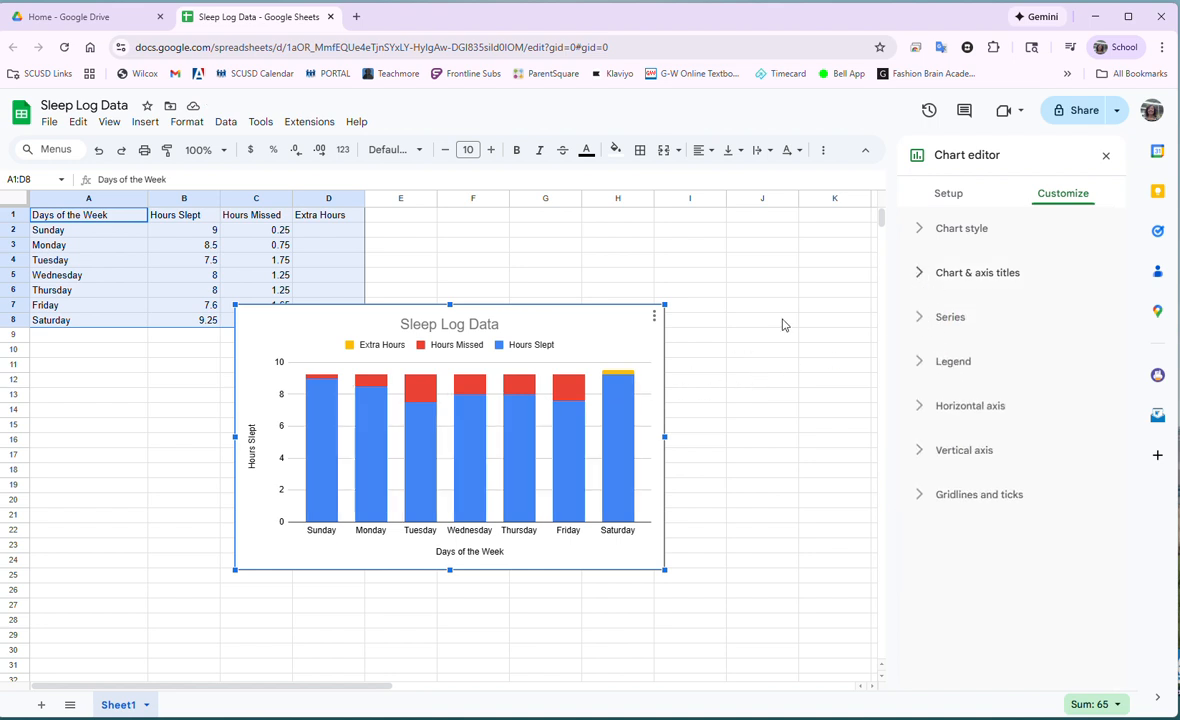
# - Change the fill color of the chart's Extra Hours series to a medium green
pyautogui.click(921, 317)
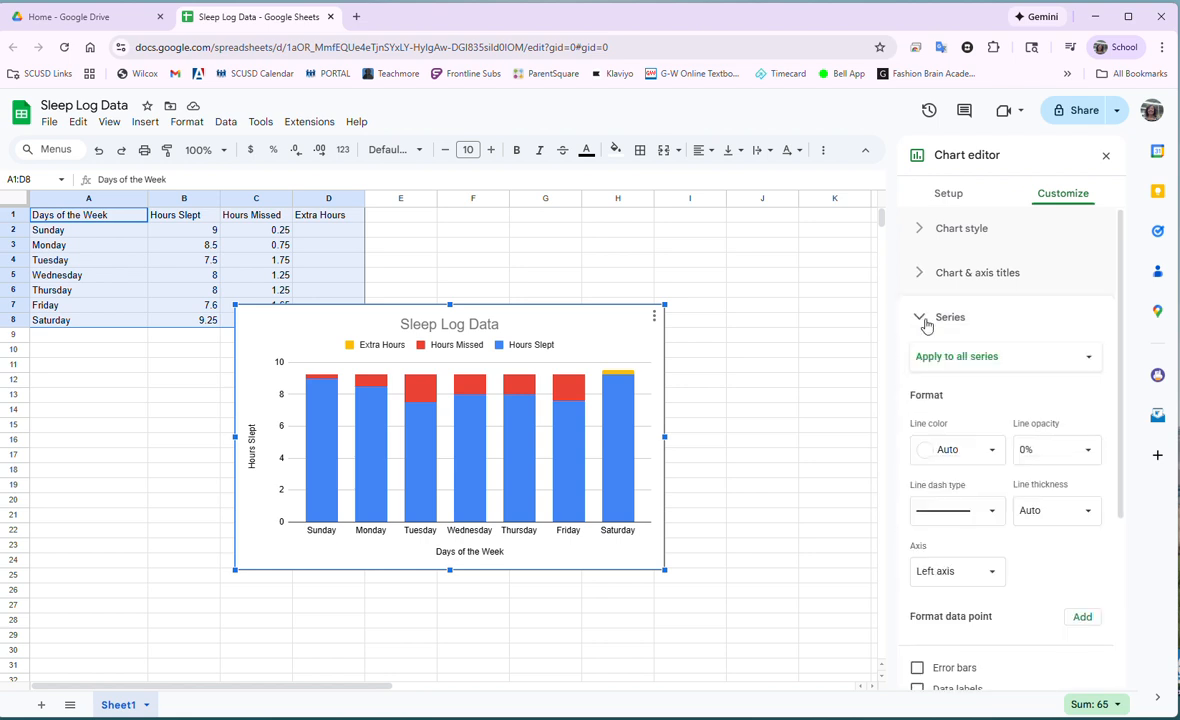
pyautogui.click(985, 362)
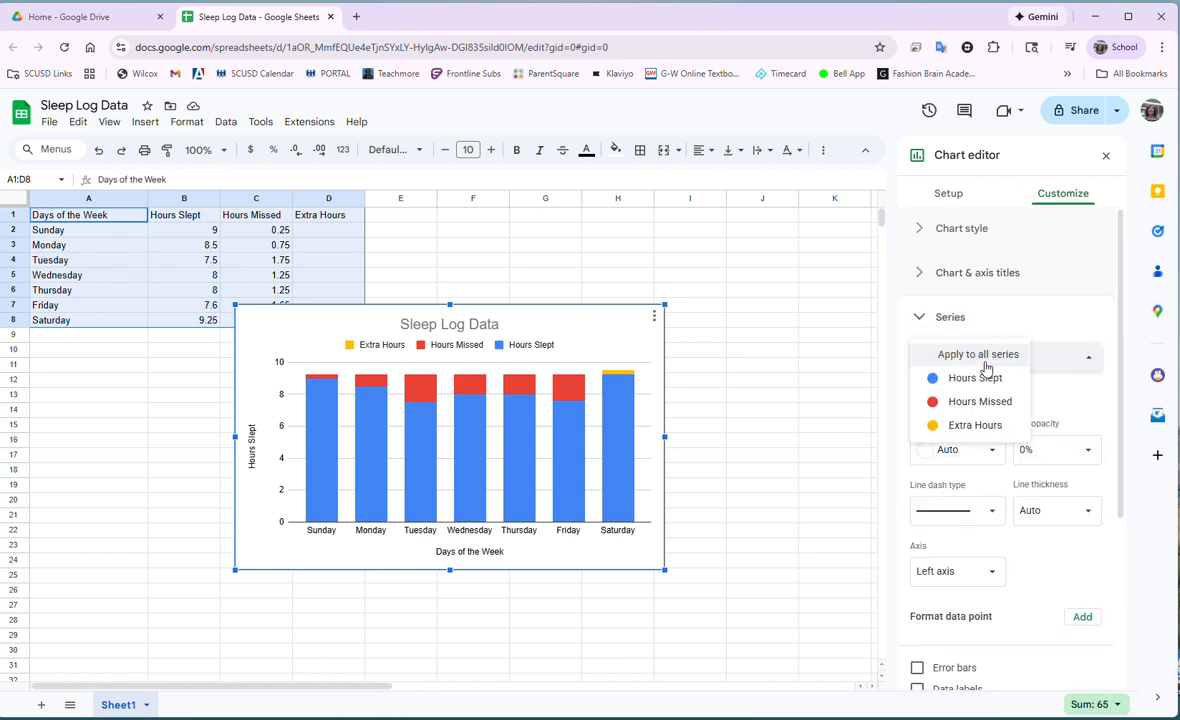
pyautogui.click(985, 428)
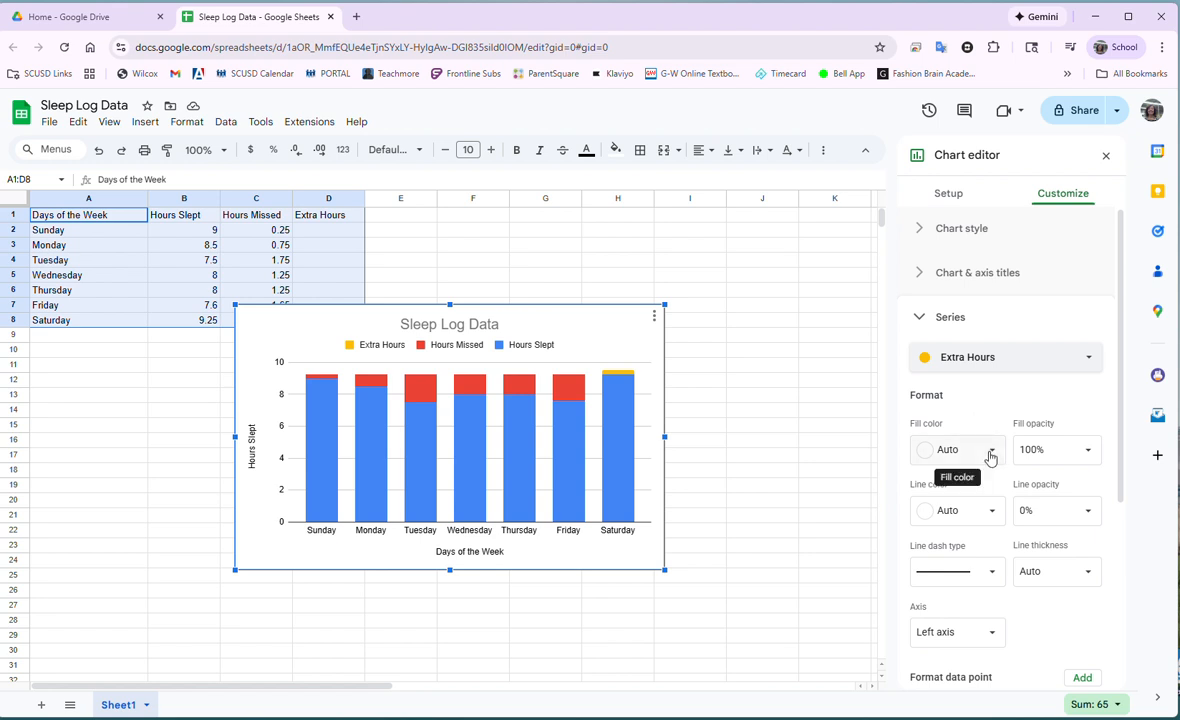
pyautogui.click(990, 454)
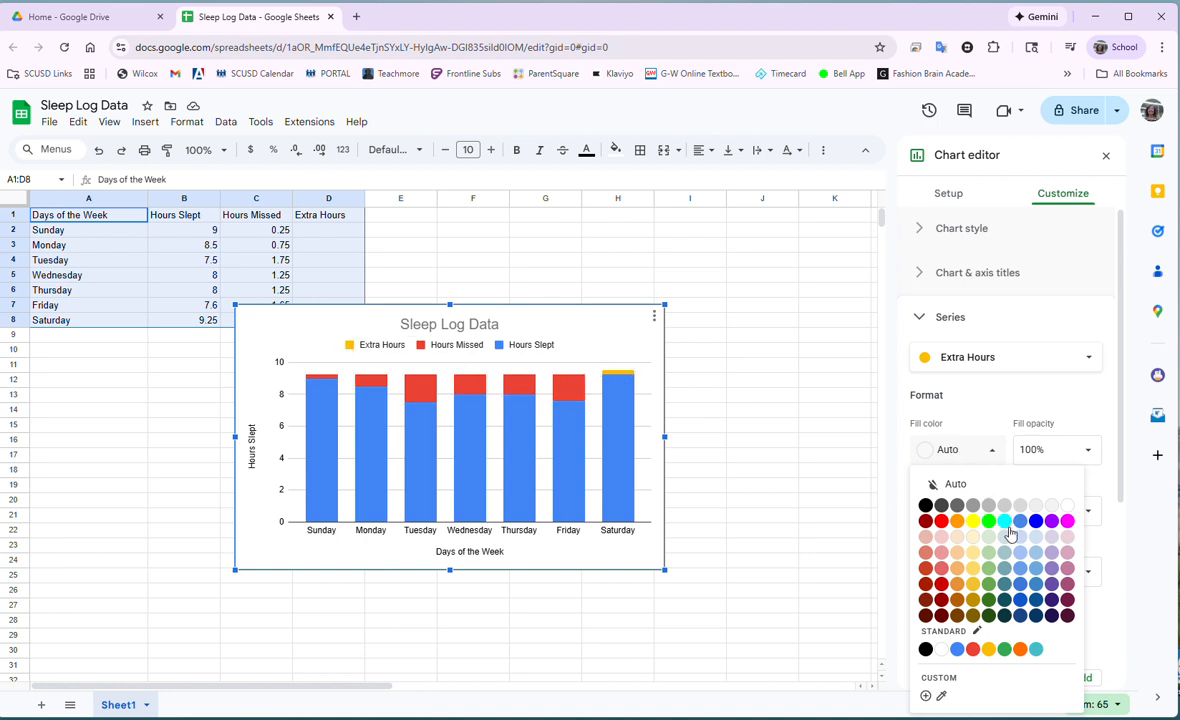
pyautogui.click(989, 586)
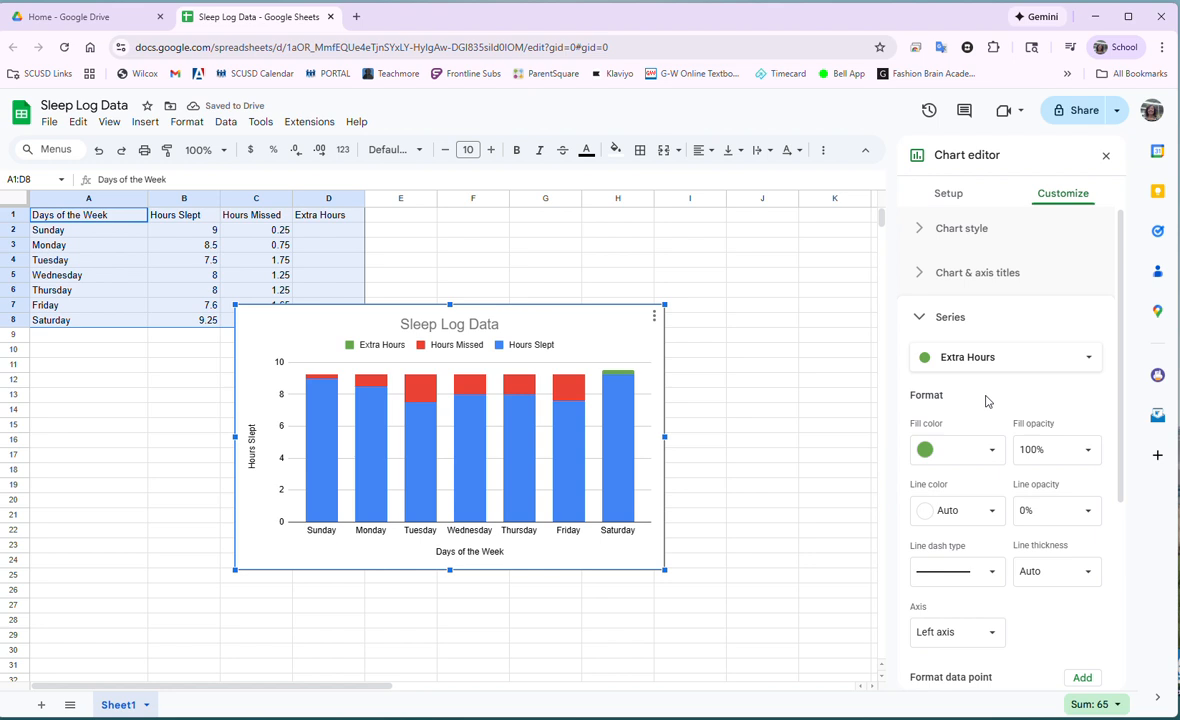
pyautogui.click(915, 317)
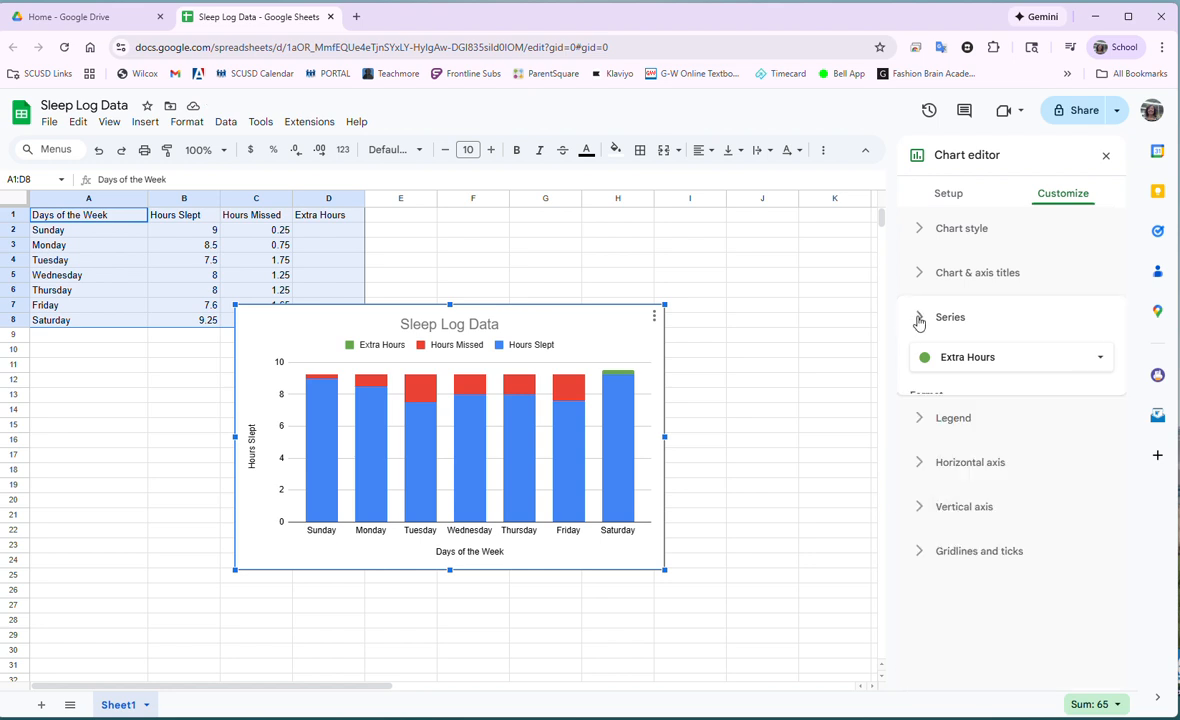
# - Copy the finished Sleep Log Data chart to the clipboard
pyautogui.click(654, 317)
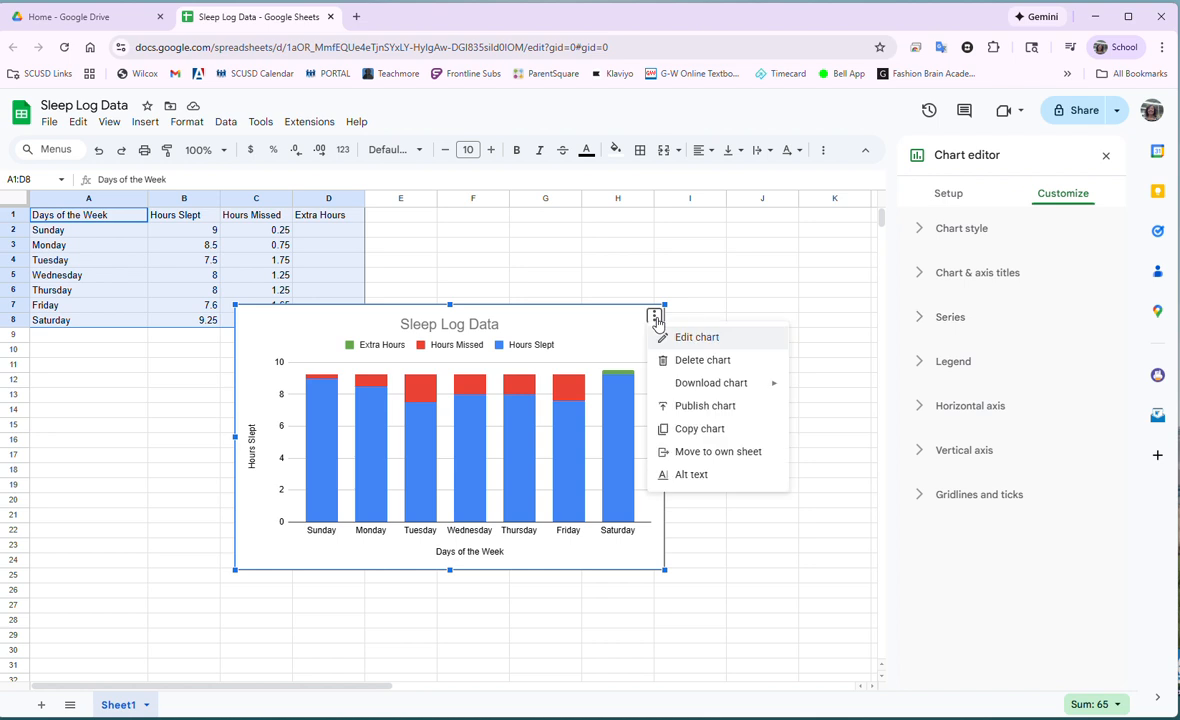
pyautogui.click(686, 430)
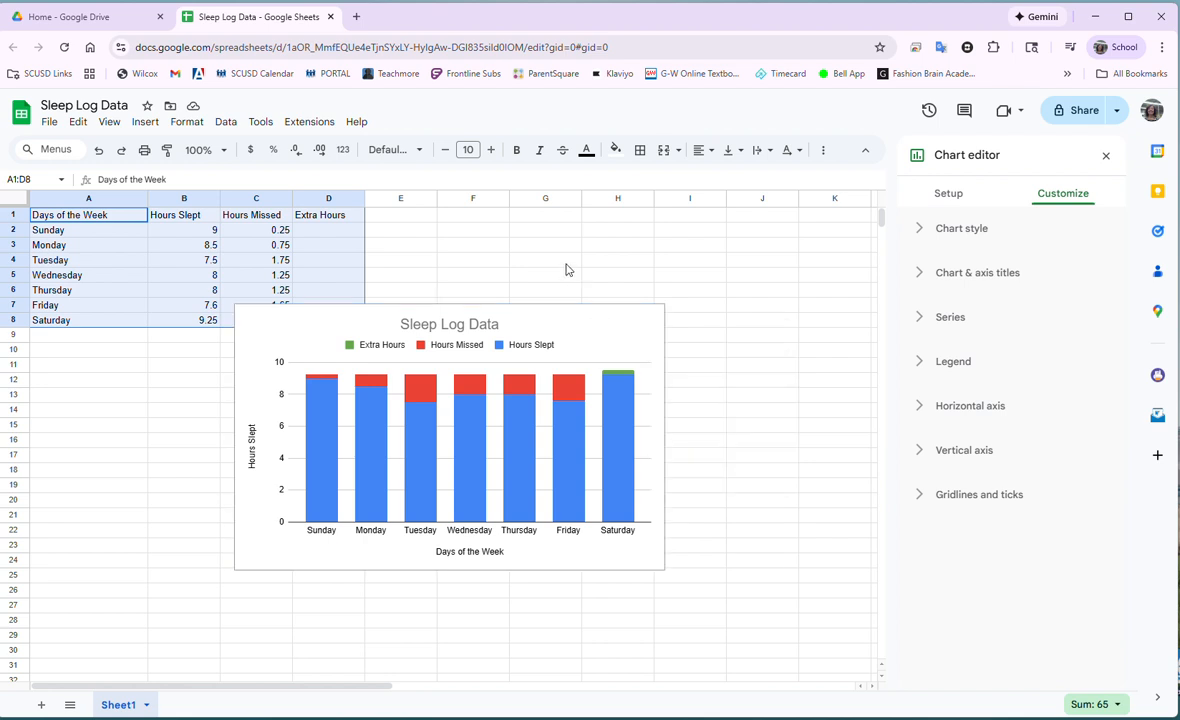
# - Shrink the chart and place it beside the data table, spanning about columns E to I and rows 3 to 15
pyautogui.click(484, 312)
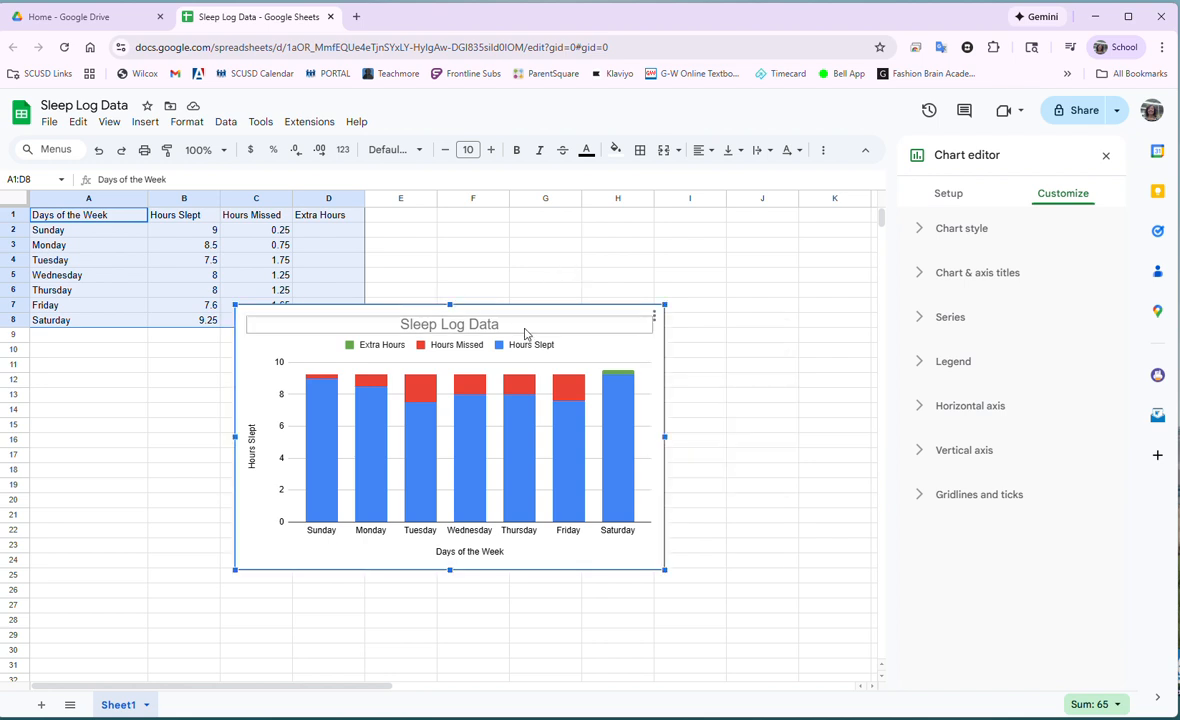
pyautogui.moveTo(586, 355); pyautogui.dragTo(711, 446)
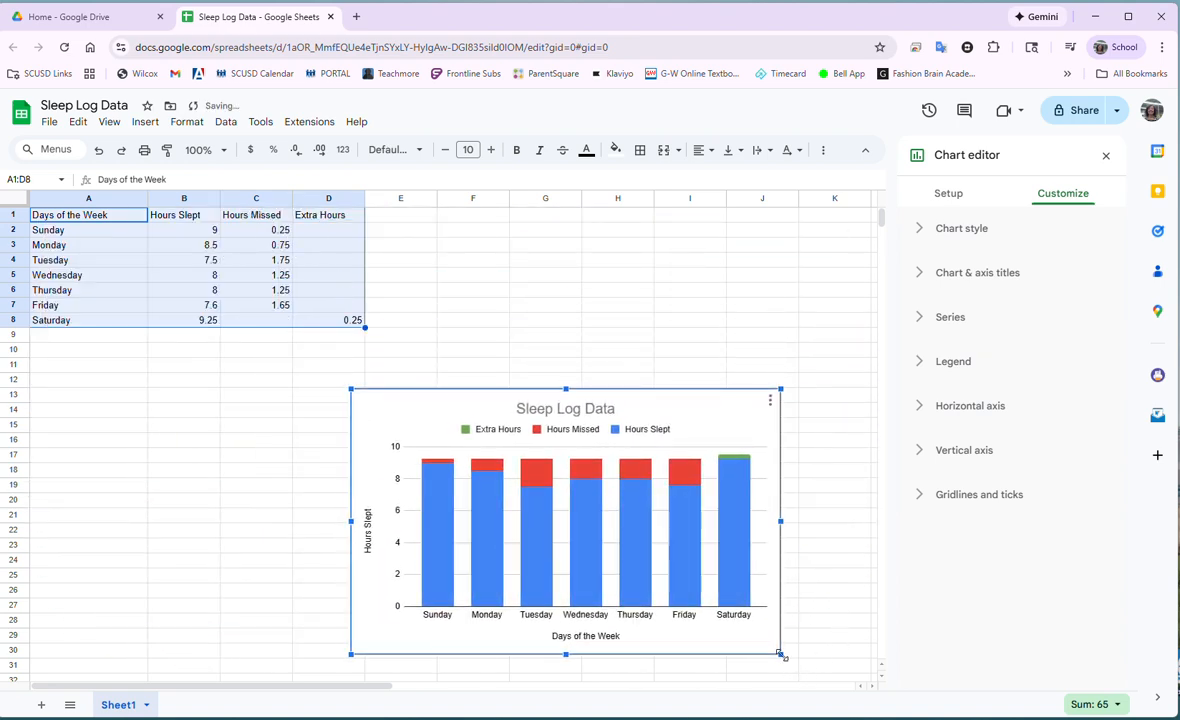
pyautogui.moveTo(782, 655); pyautogui.dragTo(663, 581)
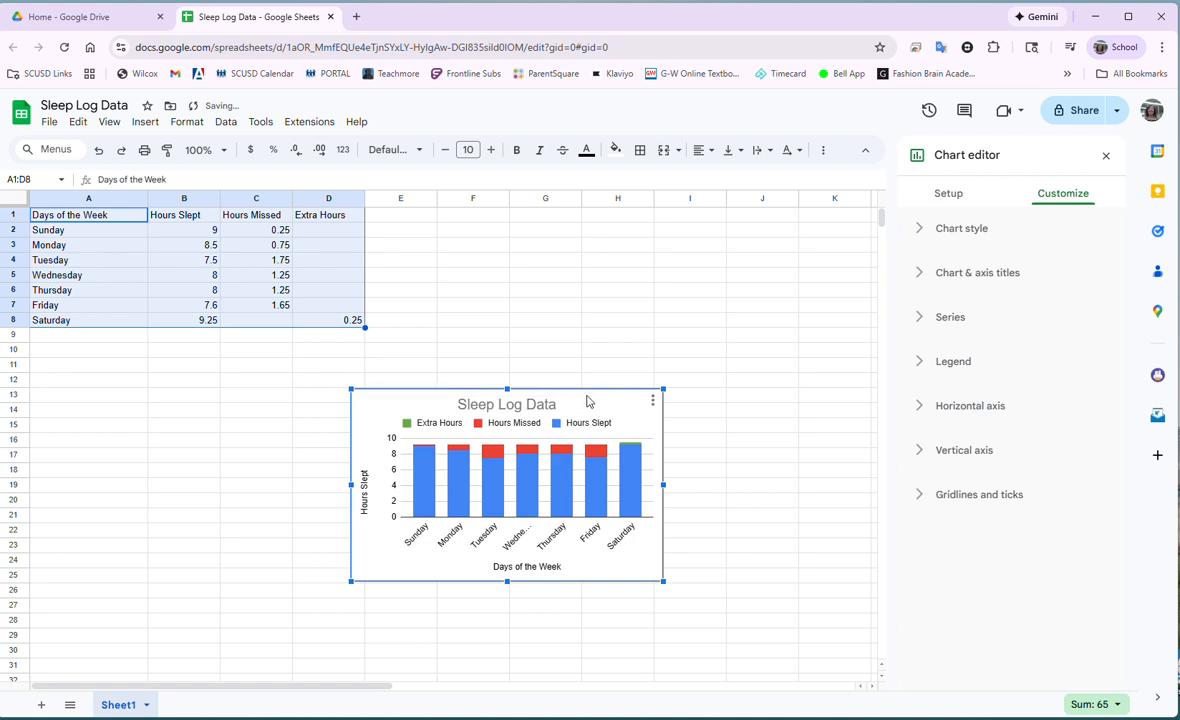
pyautogui.moveTo(588, 401); pyautogui.dragTo(640, 250)
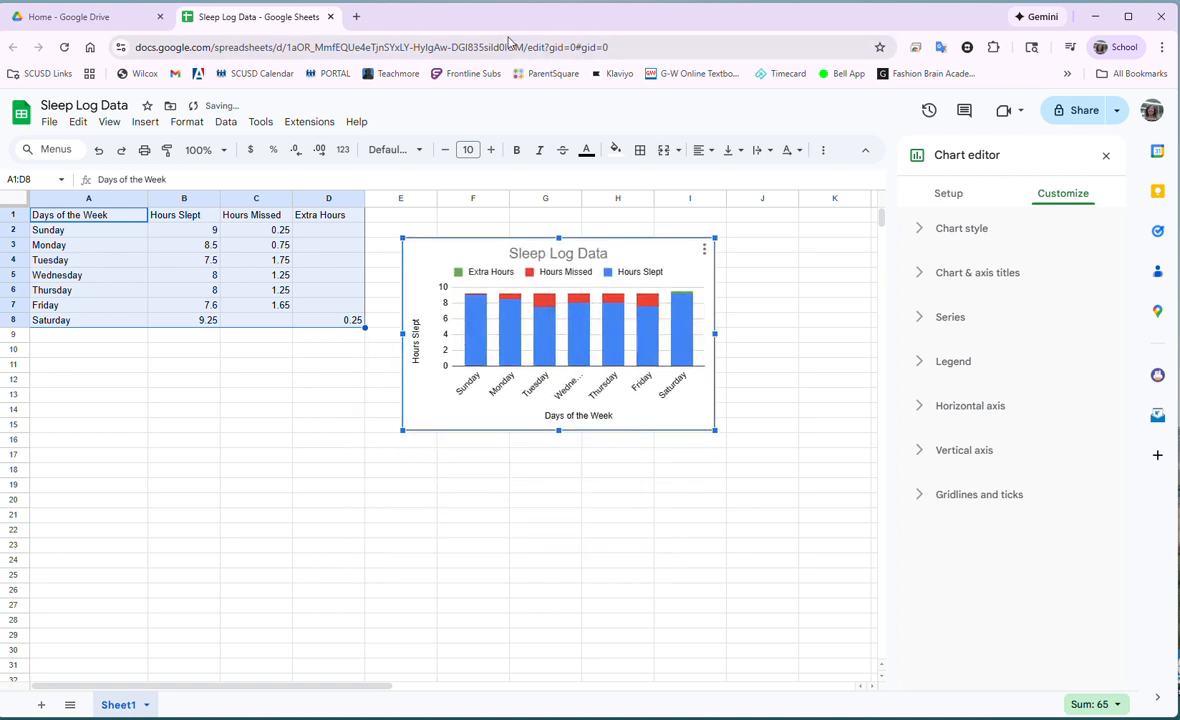